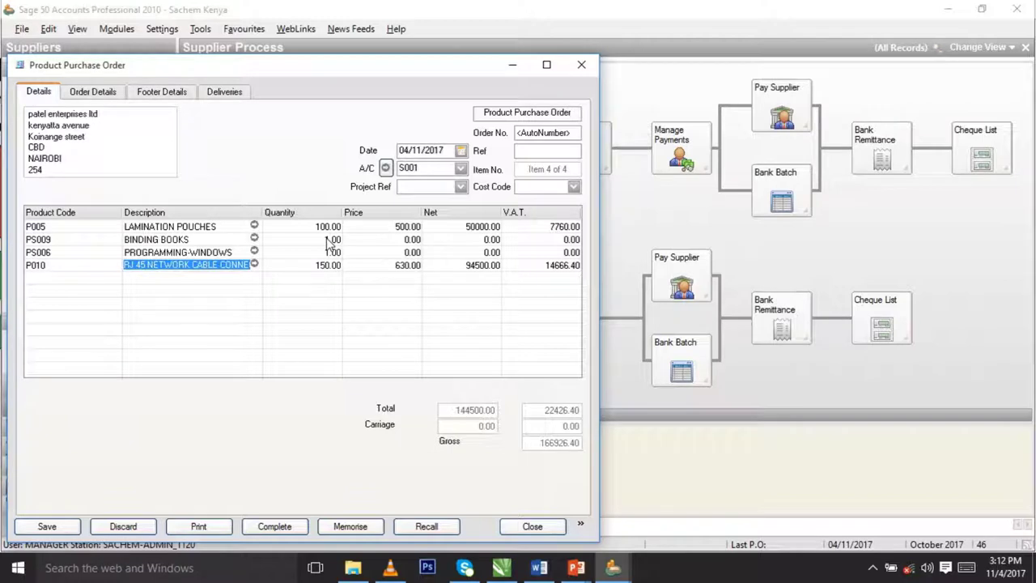
- Replace the BINDING BOOKS item on the order's second line with product P004, 4 WAY AIRSTAR
left_click(332, 241)
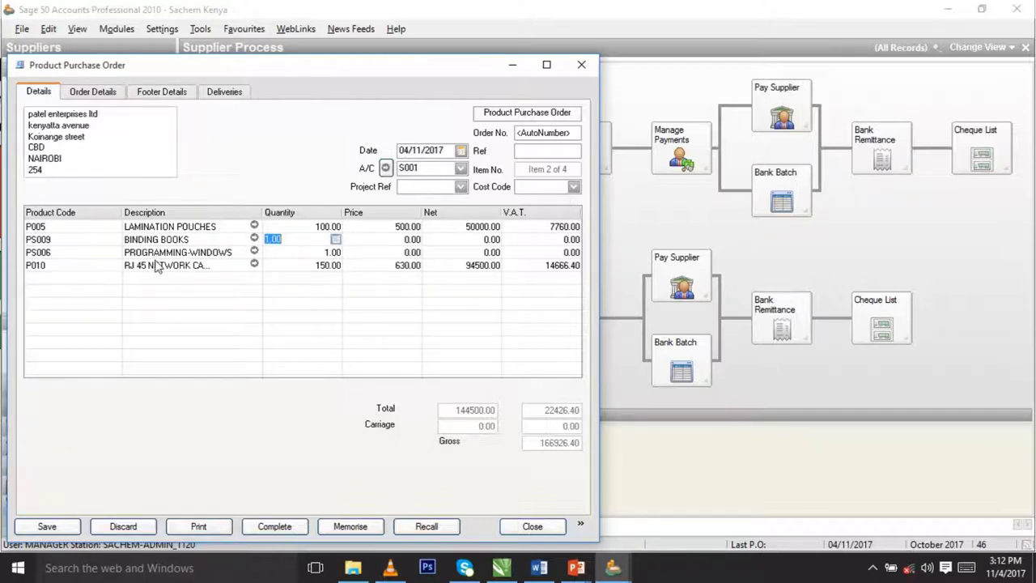
left_click(46, 242)
left_click(116, 238)
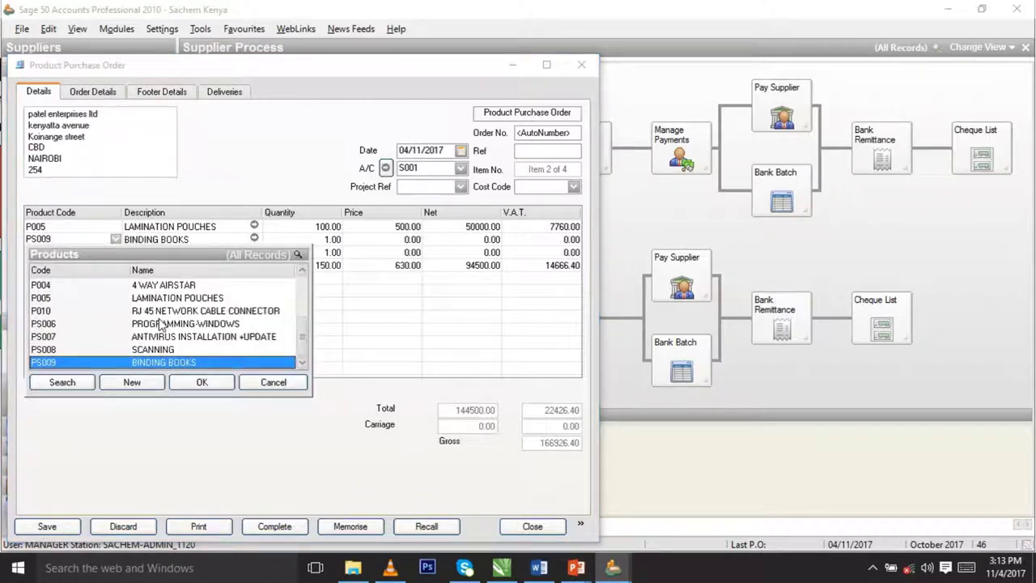
left_click(160, 315)
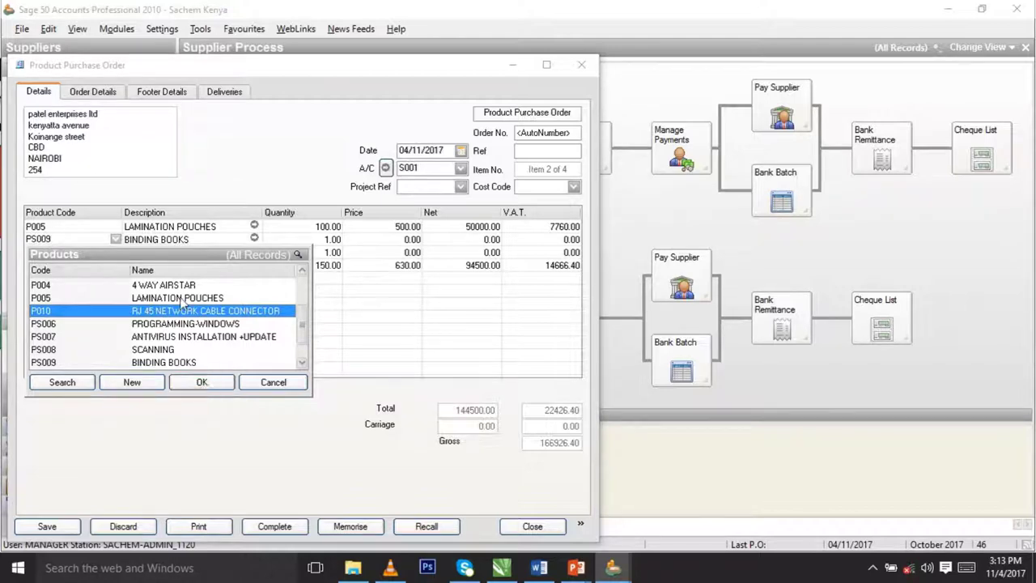
left_click(180, 298)
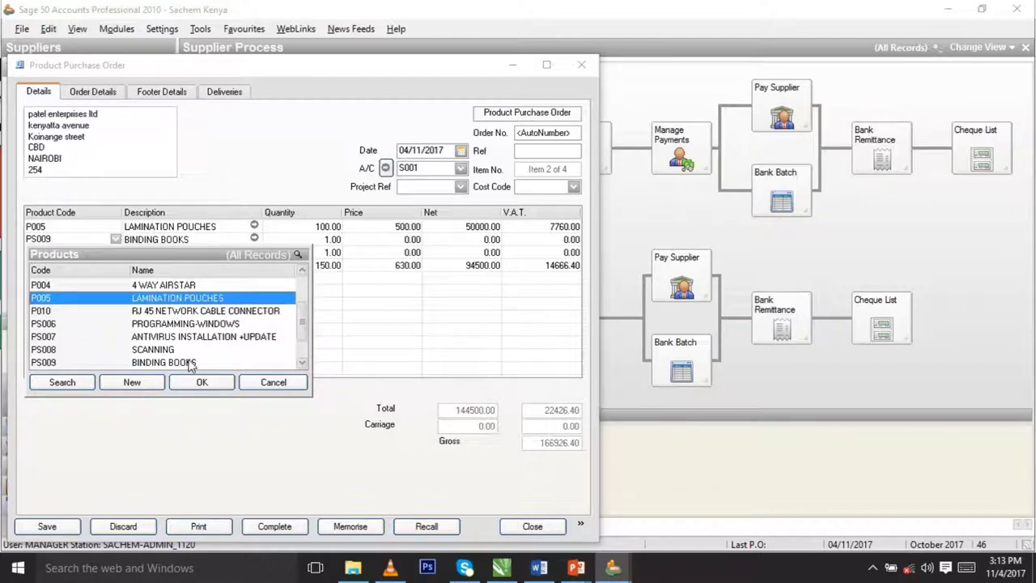
left_click(166, 287)
left_click(202, 380)
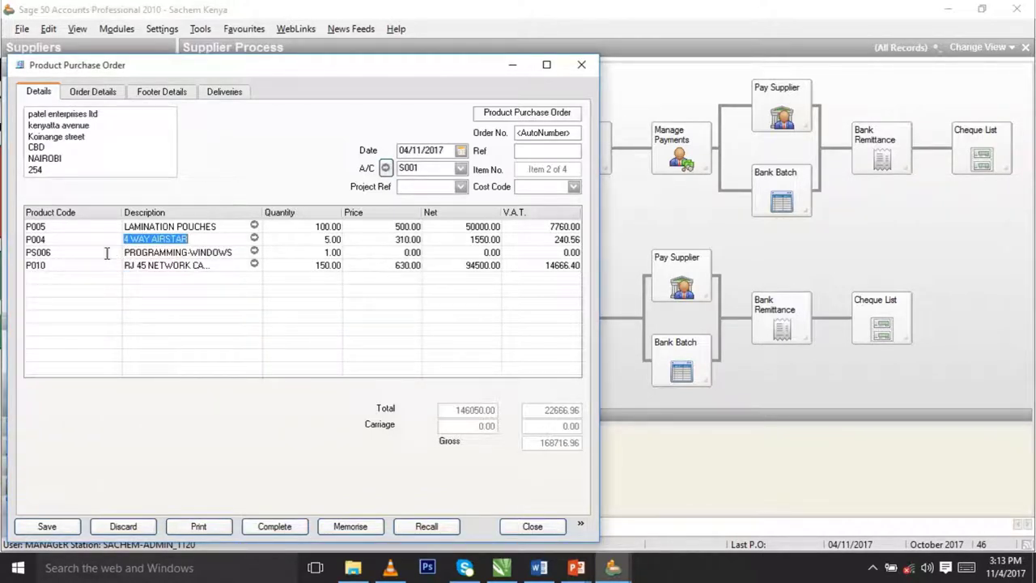
- Replace the PROGRAMMING-WINDOWS item on the order's third line with product P002, JCV TV
left_click(114, 253)
left_click(116, 251)
key("Up")
key("Up")
key("Up")
key("Up")
key("Up")
key("Up")
key("Up")
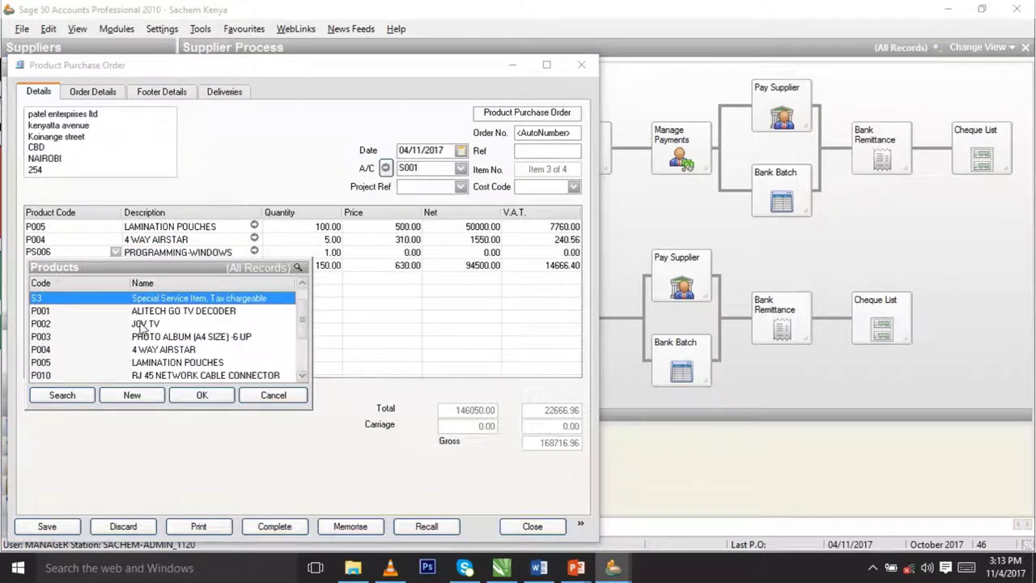
key("Down")
key("Down")
left_click(199, 392)
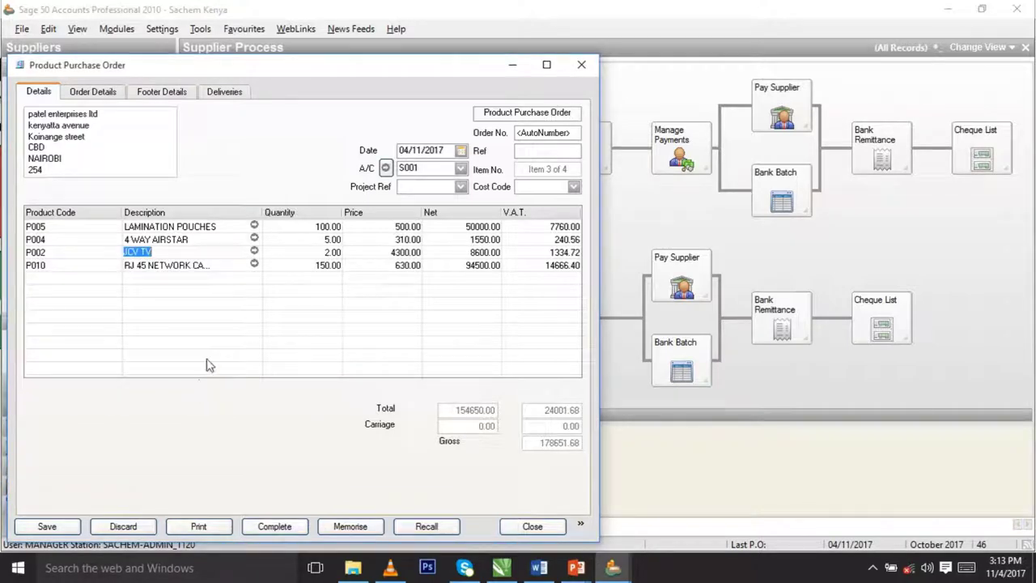
- Set the quantity of the JCV TV line to 3
left_click(336, 252)
left_click(336, 253)
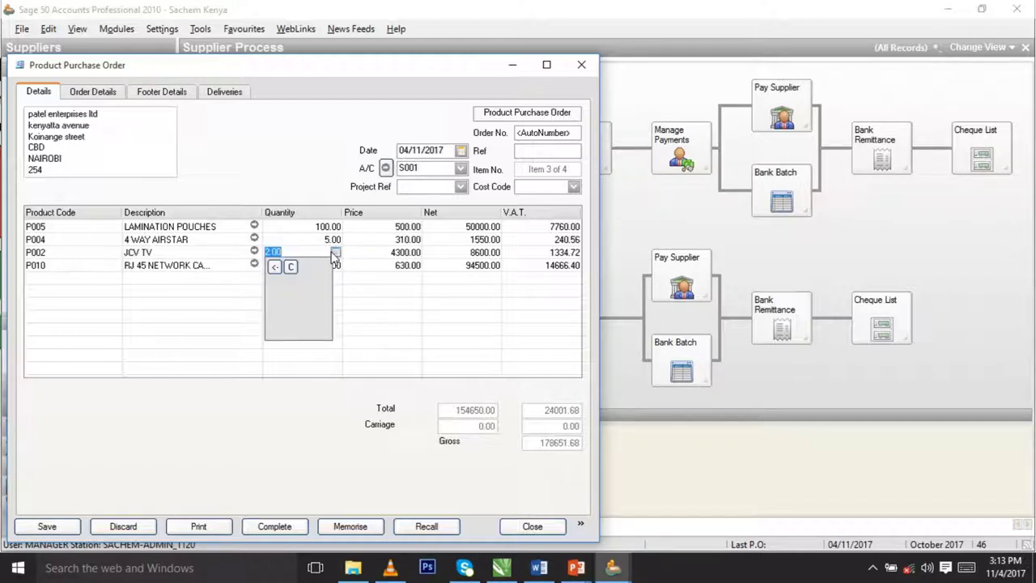
left_click(306, 314)
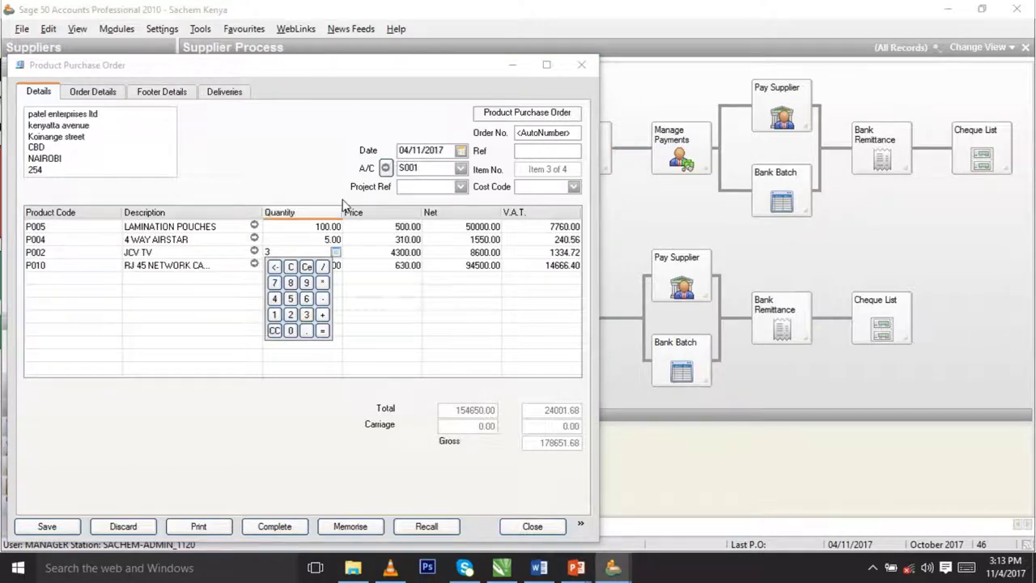
- Enter a quantity of 5 for the 4 WAY AIRSTAR line
left_click(323, 242)
left_click(334, 243)
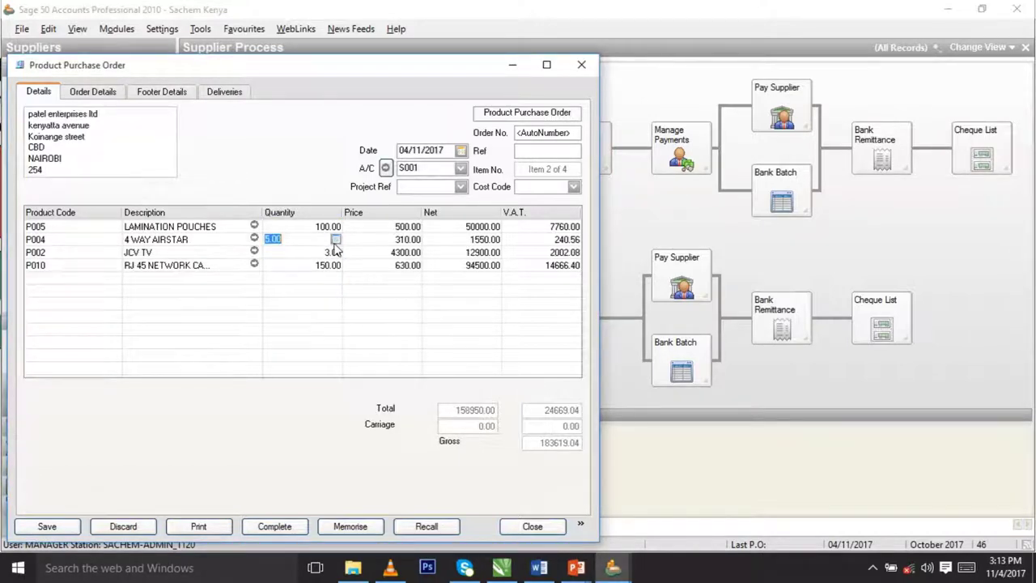
left_click(335, 240)
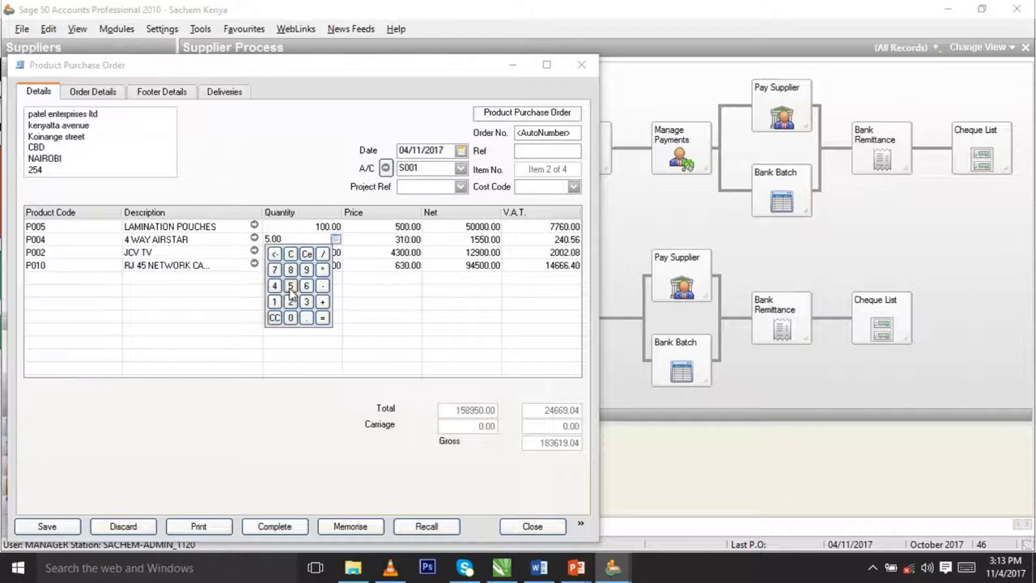
left_click(289, 288)
left_click(394, 239)
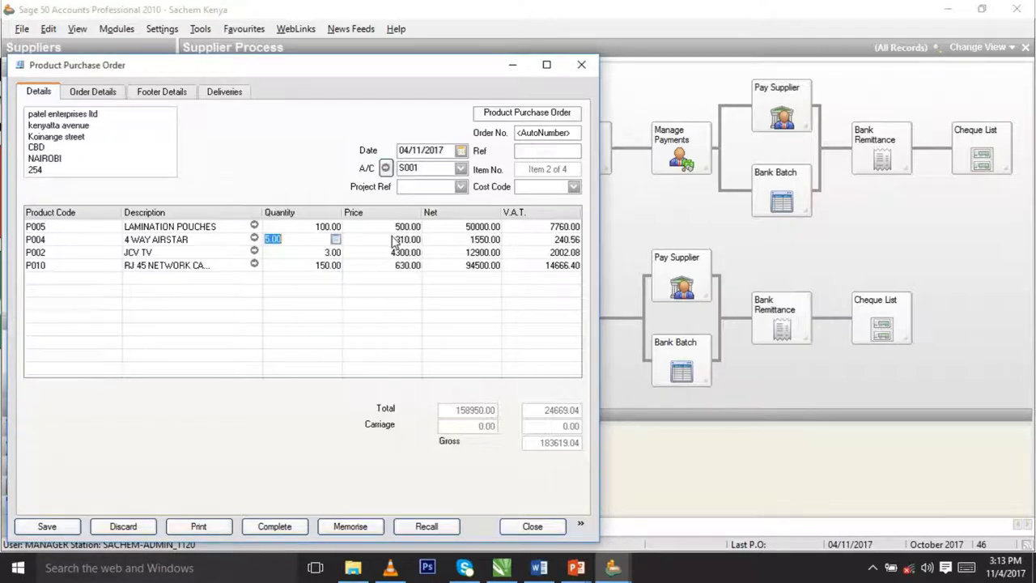
left_click(394, 240)
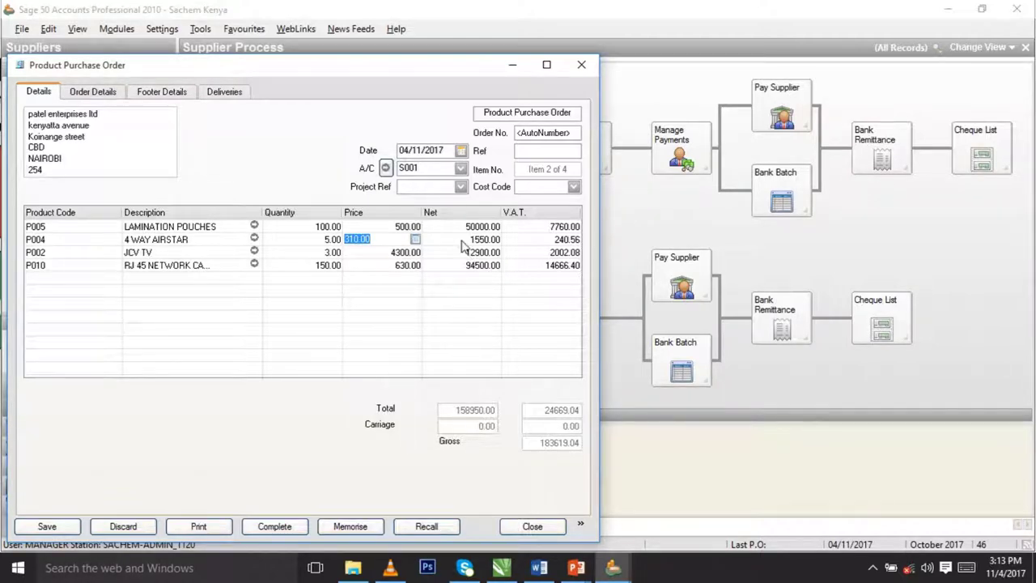
- Apply a 3.5% discount to the 4 WAY AIRSTAR item line and accept the line changes
double_click(496, 244)
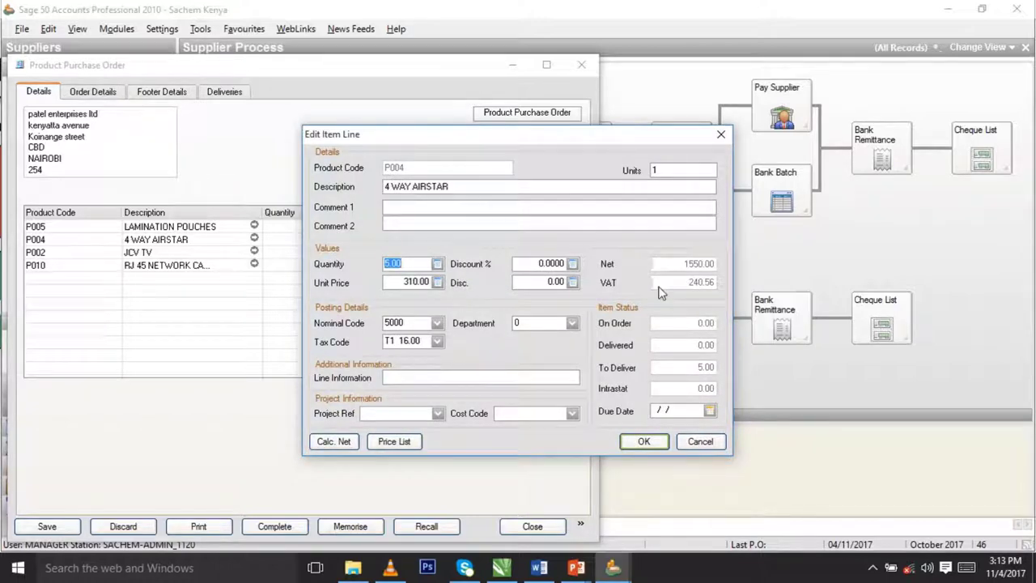
left_click(572, 263)
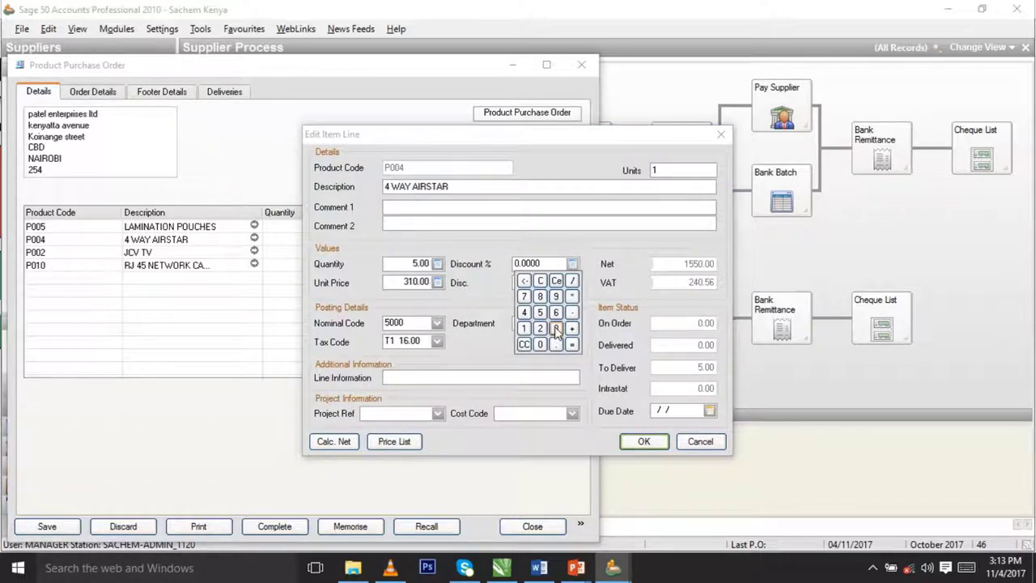
left_click(556, 328)
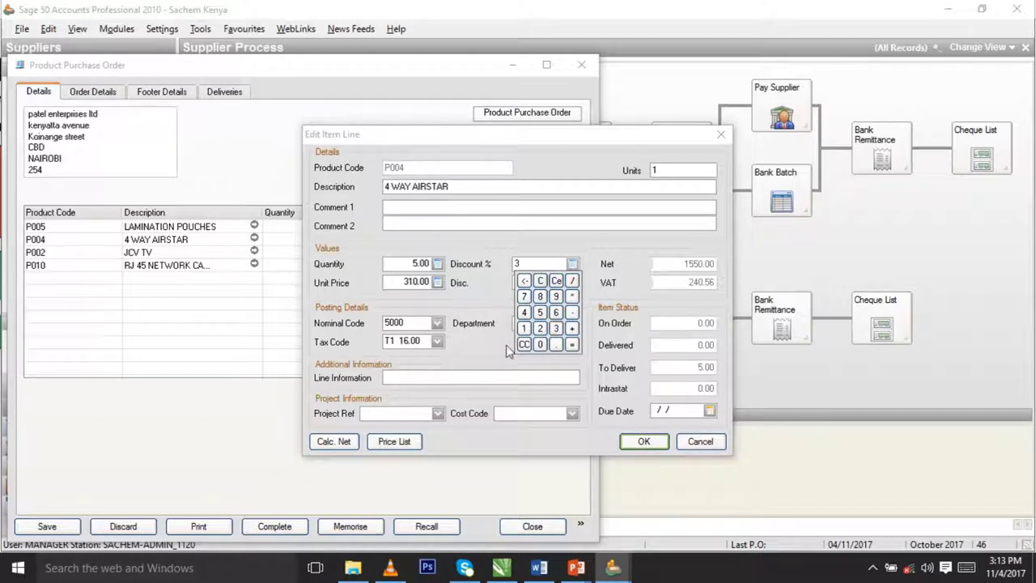
left_click(556, 344)
left_click(540, 312)
left_click(544, 264)
left_click(527, 284)
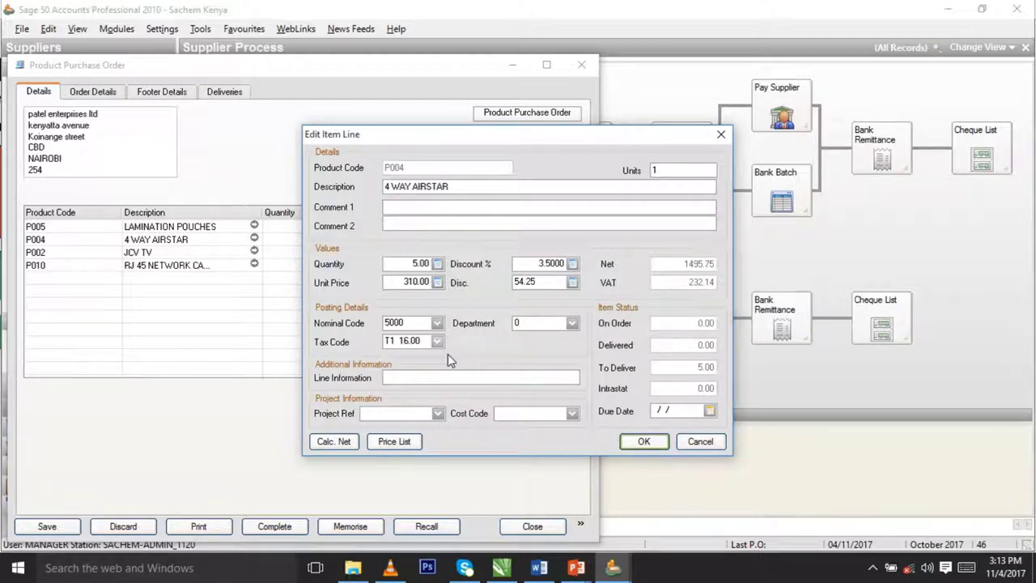
left_click(652, 442)
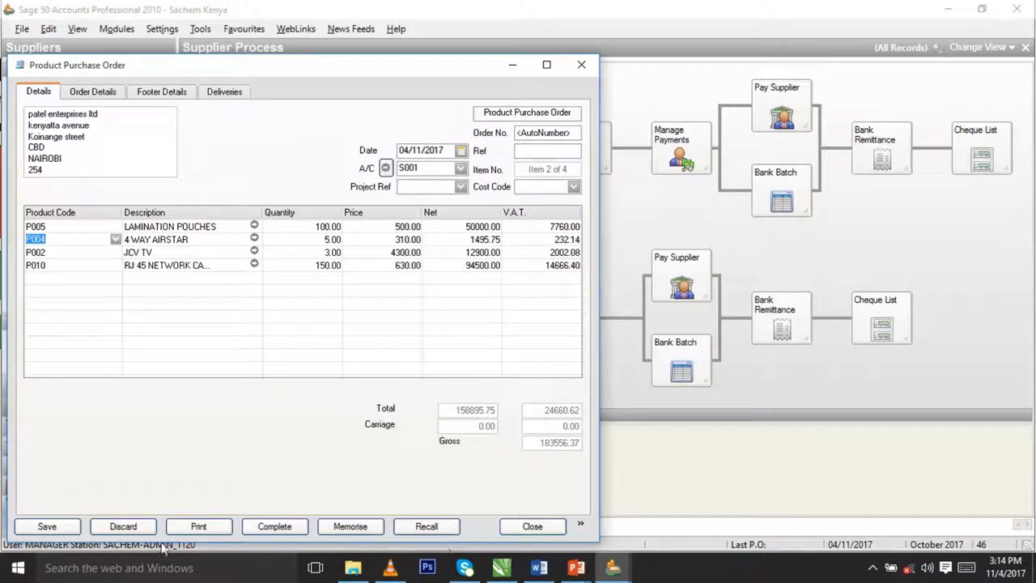
- Save the purchase order for patel enterprises ltd, agreeing to exceed the account's credit limit
left_click(63, 526)
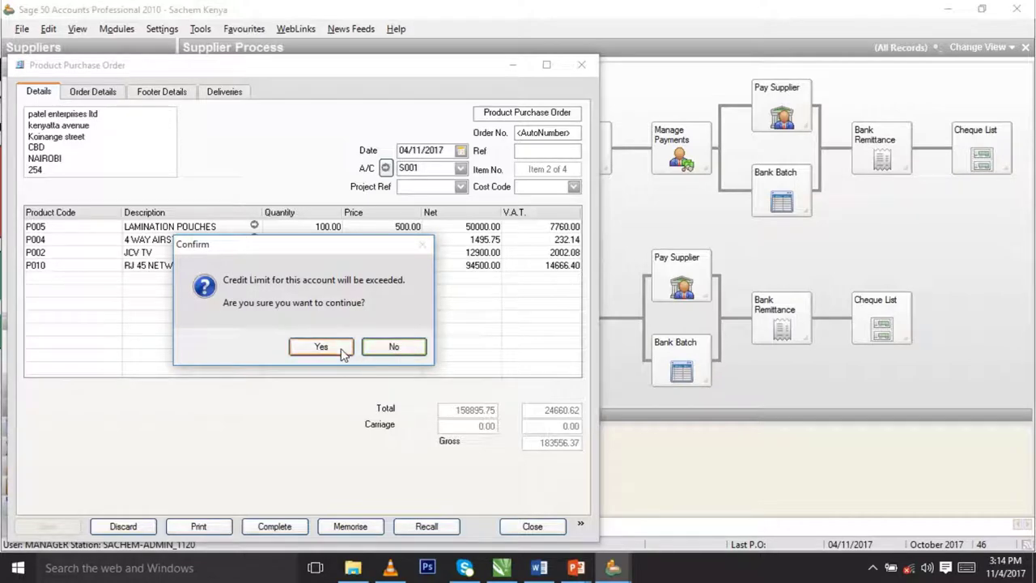
left_click(322, 346)
left_click(529, 346)
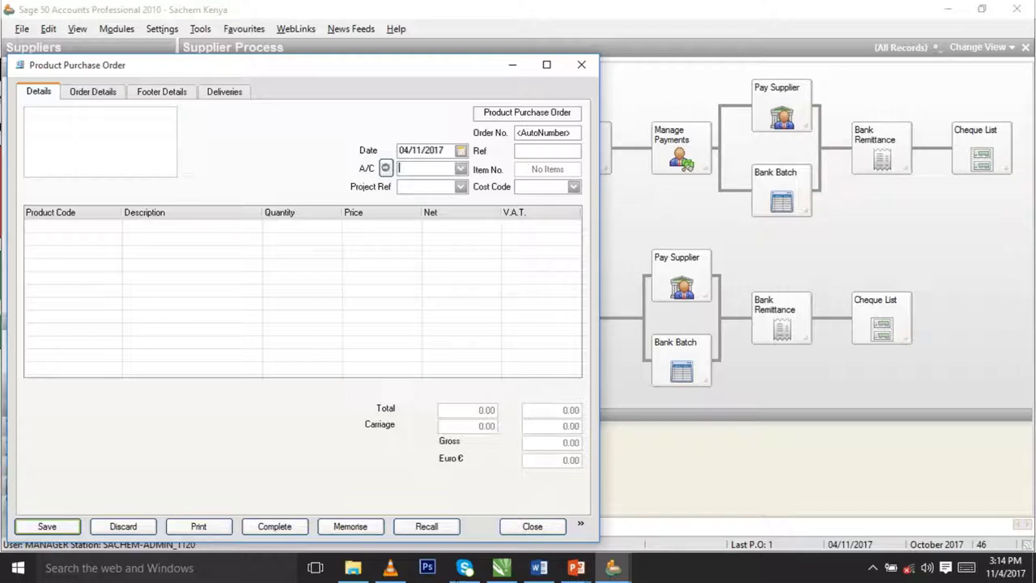
- Choose supplier account S003, Nimrod brothers company limited, for the new purchase order
left_click(460, 169)
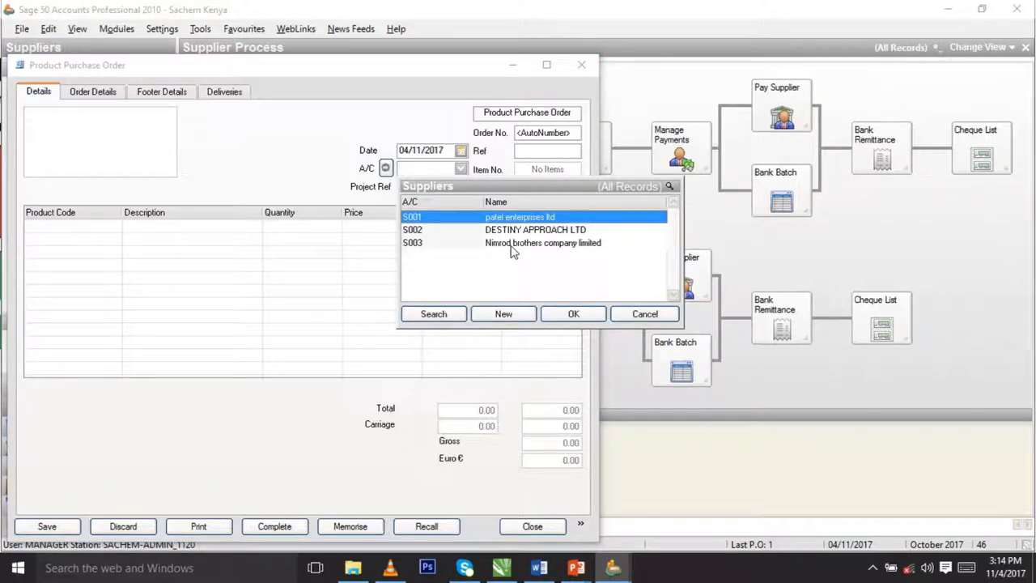
left_click(511, 245)
left_click(589, 315)
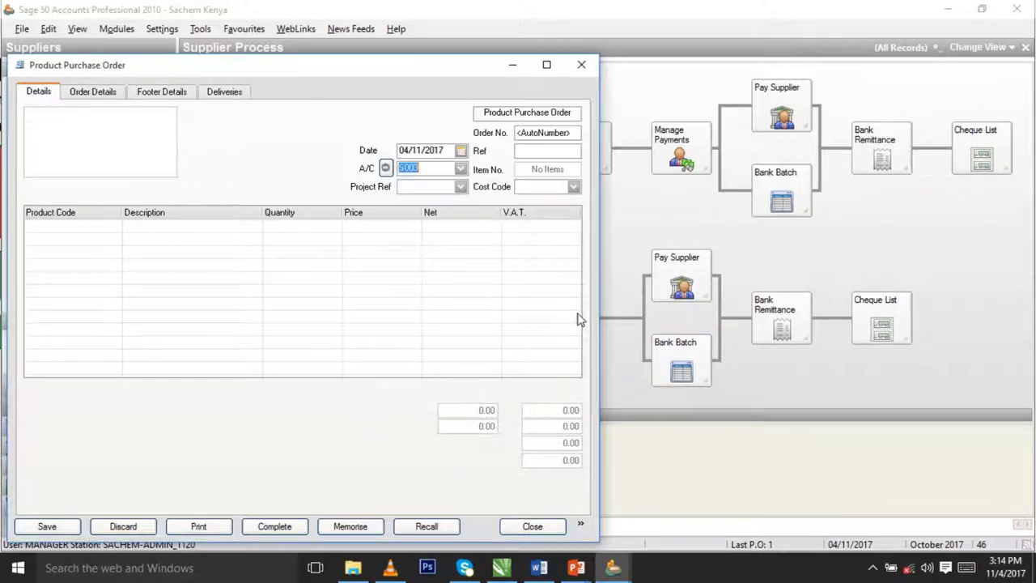
- Add product P003, PHOTO ALBUM (A4 SIZE) -6 UP, as the first line of the new order
left_click(72, 227)
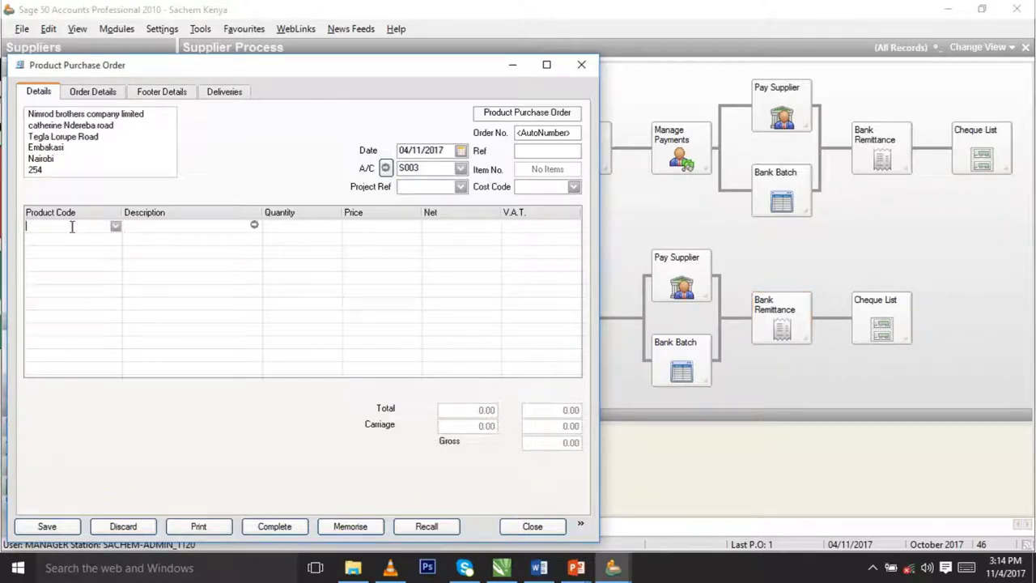
left_click(116, 225)
left_click(89, 336)
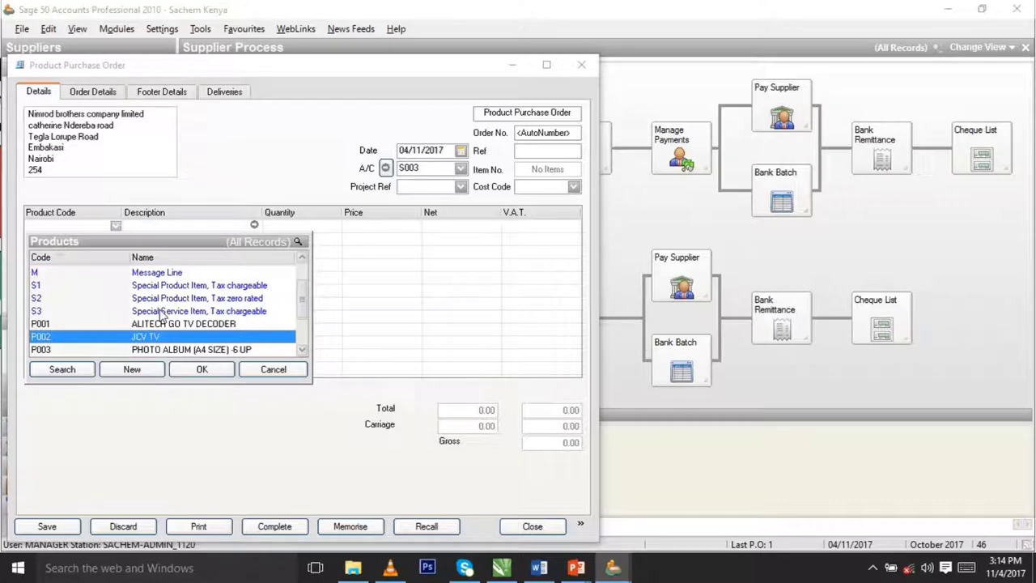
scroll(162, 314, "down", 3)
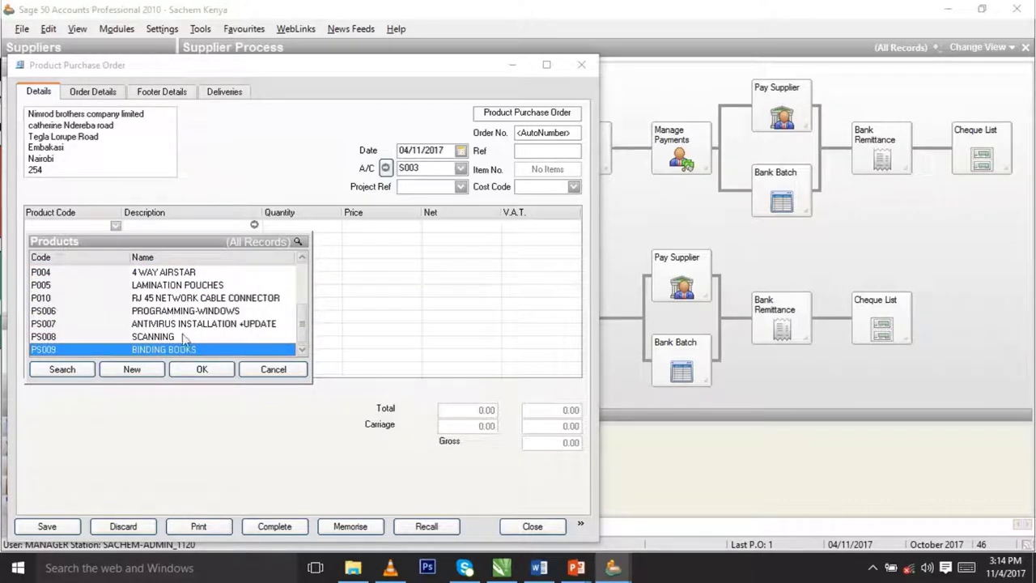
key("Up")
key("Up")
key("Up")
key("Up")
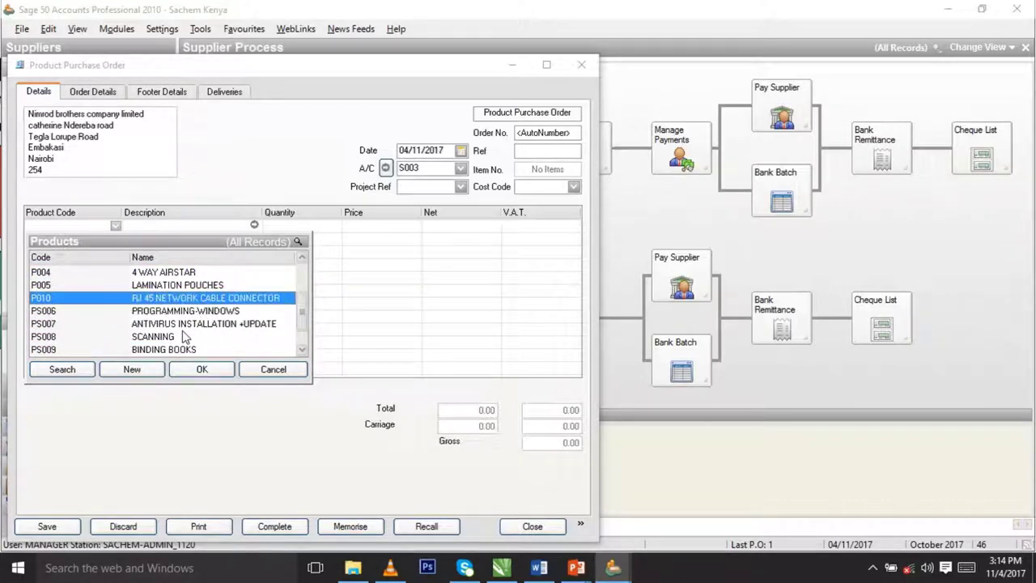
key("Up")
key("Up")
key("Up")
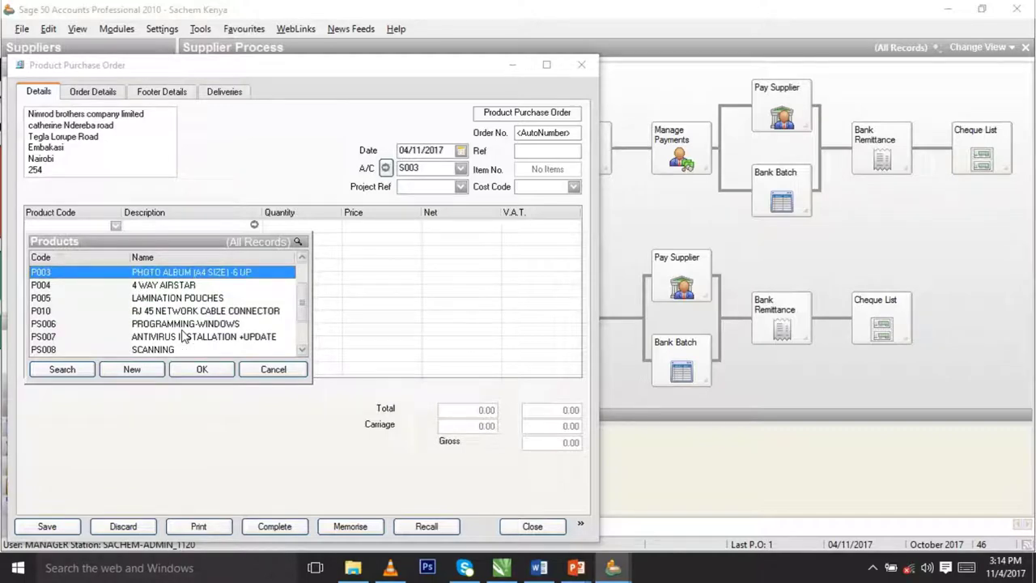
key("Down")
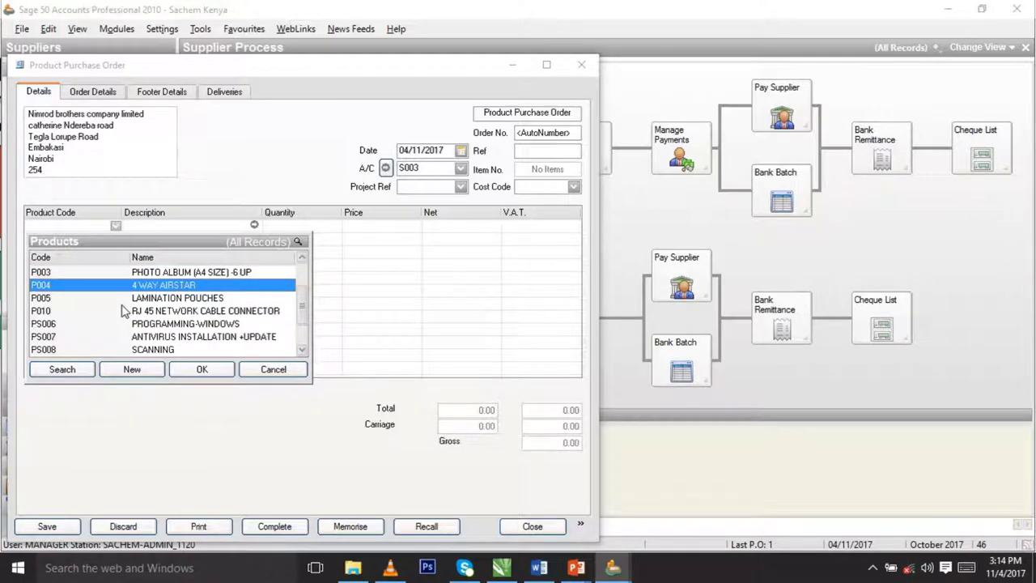
left_click(166, 276)
left_click(203, 370)
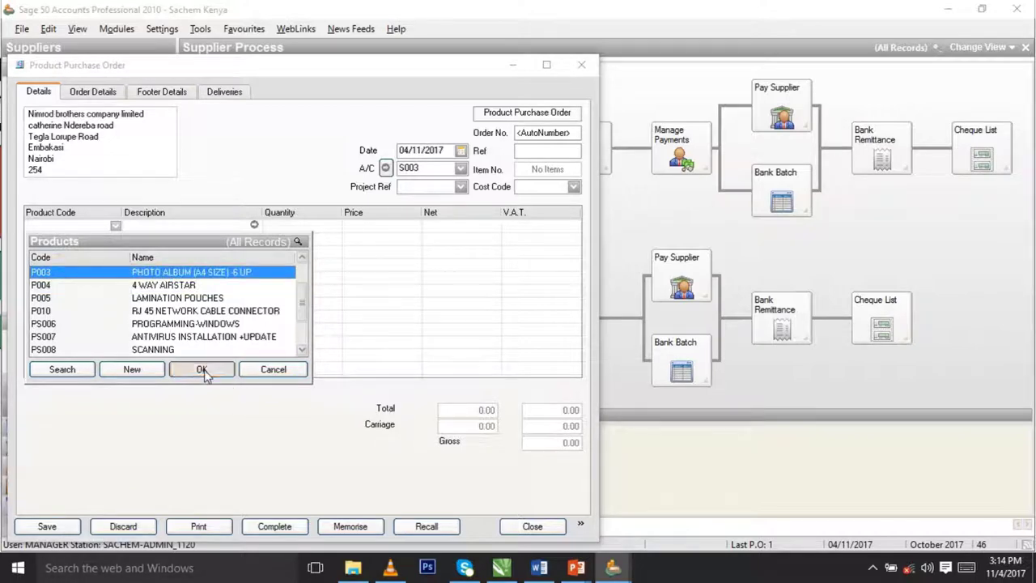
- Set the quantity of the PHOTO ALBUM line to 6
left_click(334, 229)
left_click(335, 227)
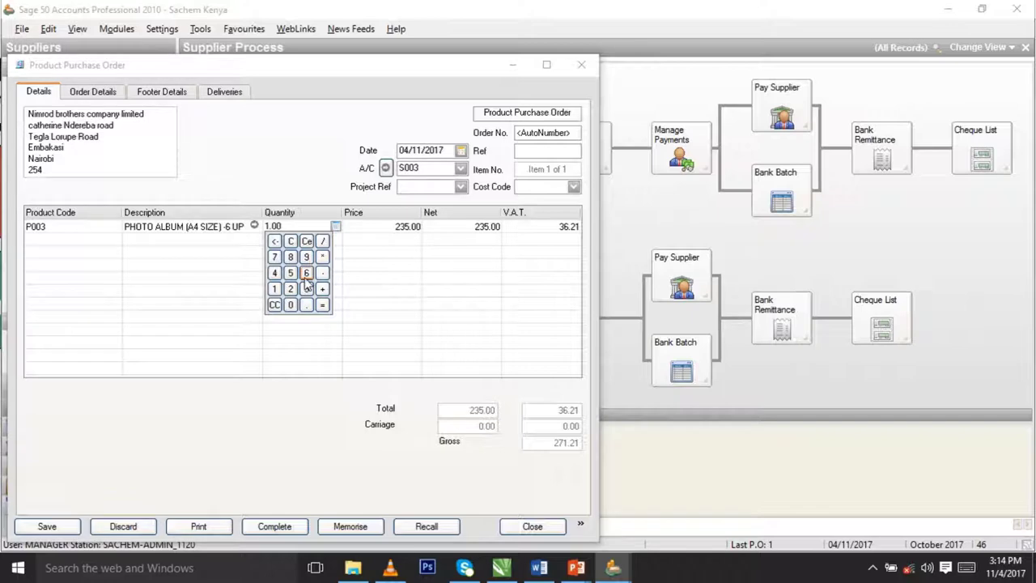
left_click(307, 281)
- Add product P001, ALITECH GO TV DECODER, as the second line of the order
left_click(87, 243)
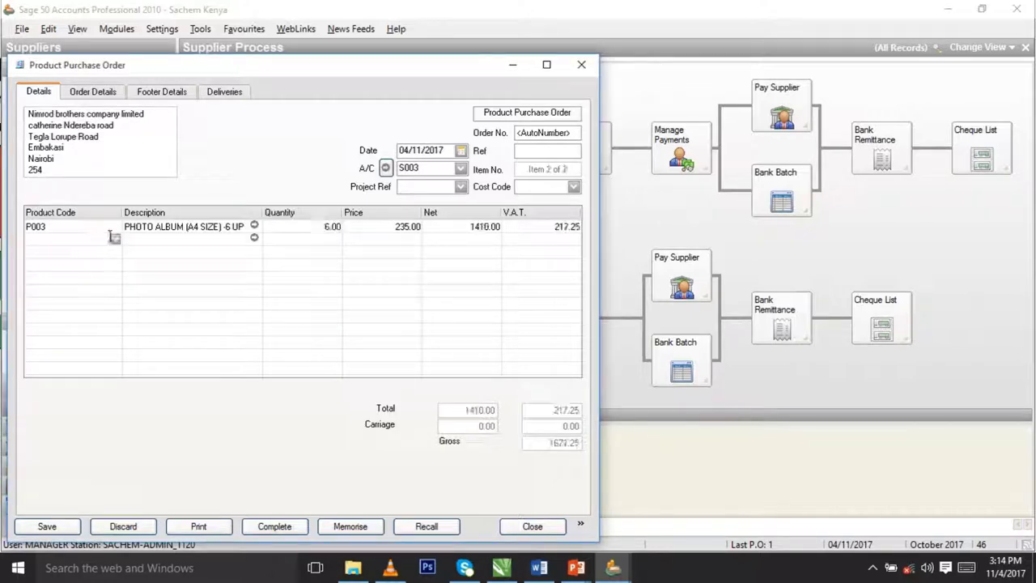
left_click(116, 240)
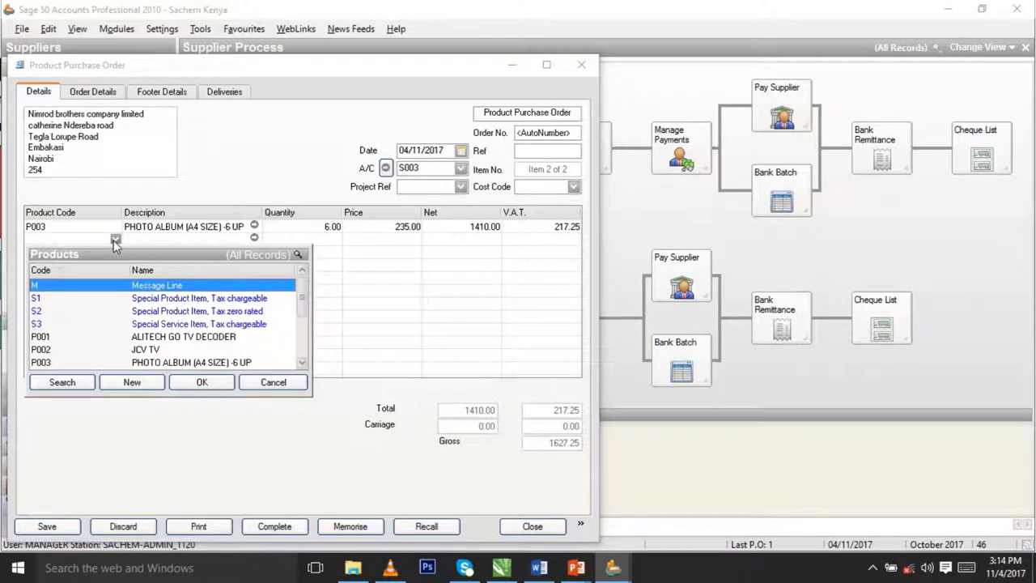
left_click(129, 362)
left_click(129, 336)
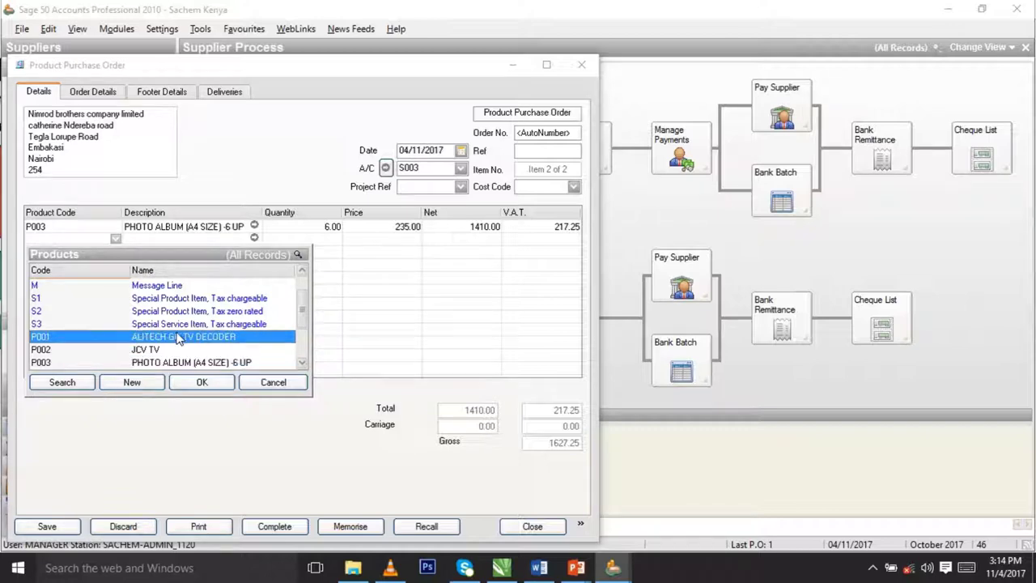
key("Return")
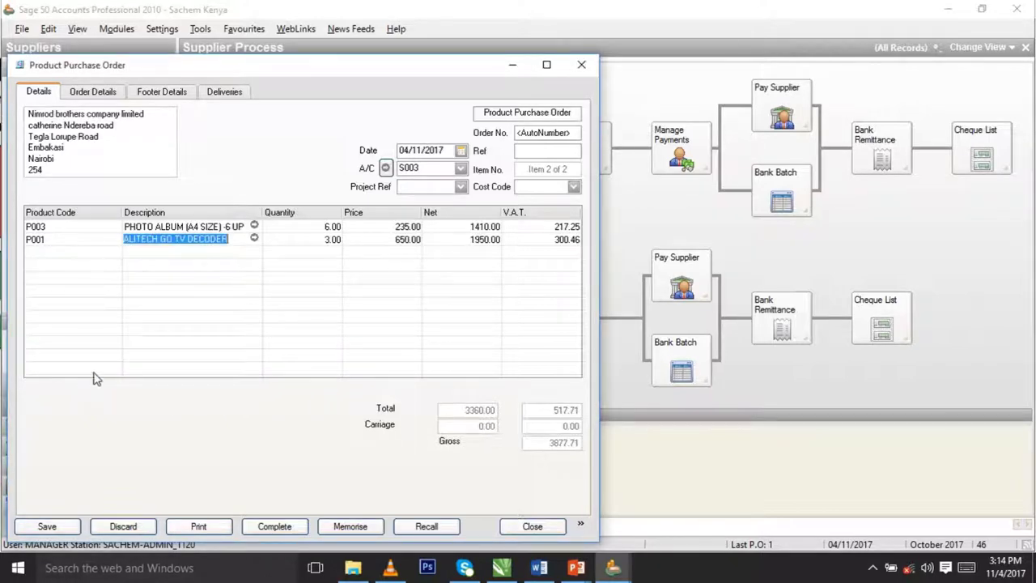
- Set the quantity of the ALITECH GO TV DECODER line to 7
left_click(332, 241)
left_click(335, 240)
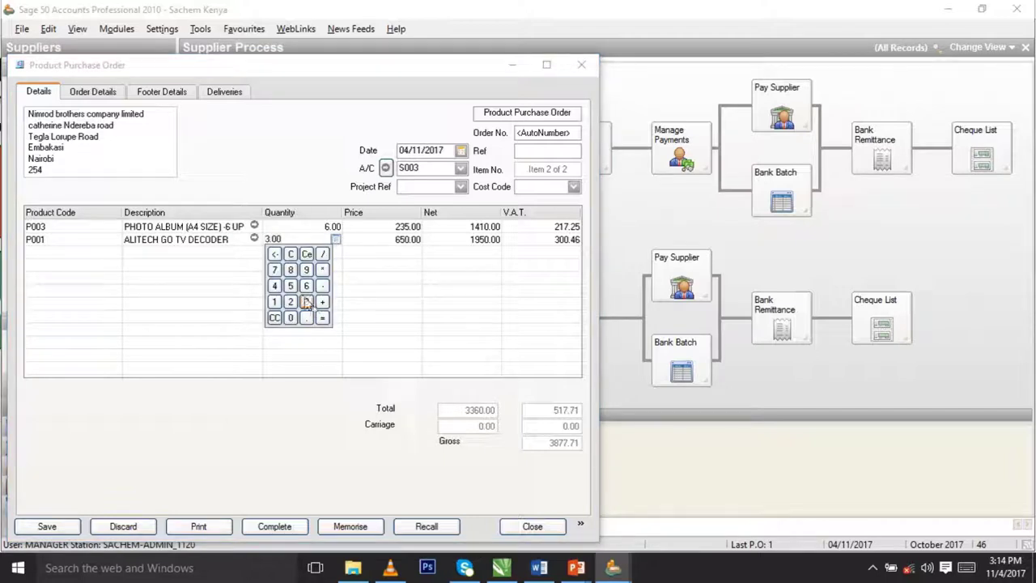
left_click(274, 270)
left_click(395, 249)
key("Tab")
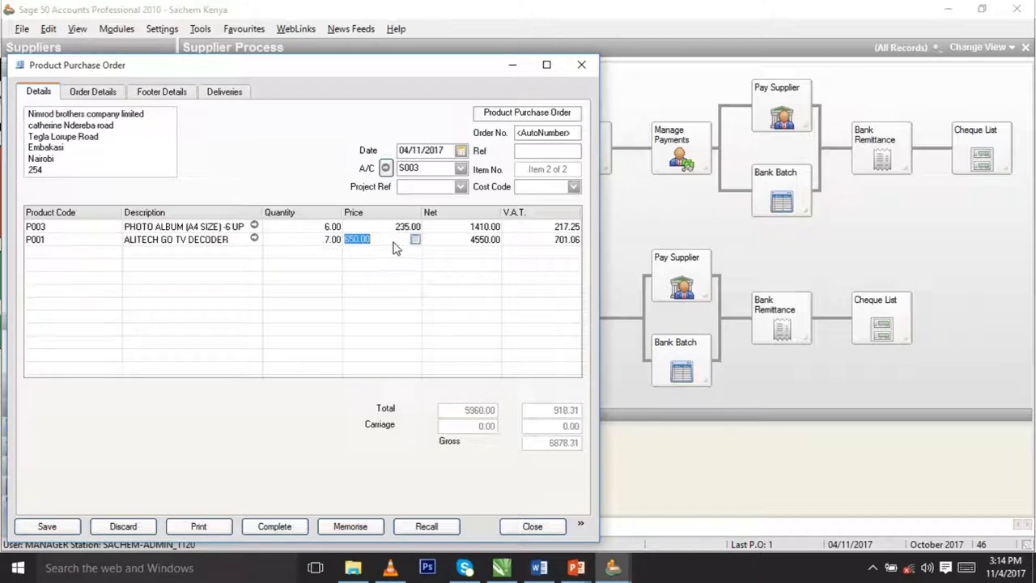
- Add product P005, LAMINATION POUCHES, as the third line of the order, and save and close the purchase order
left_click(41, 254)
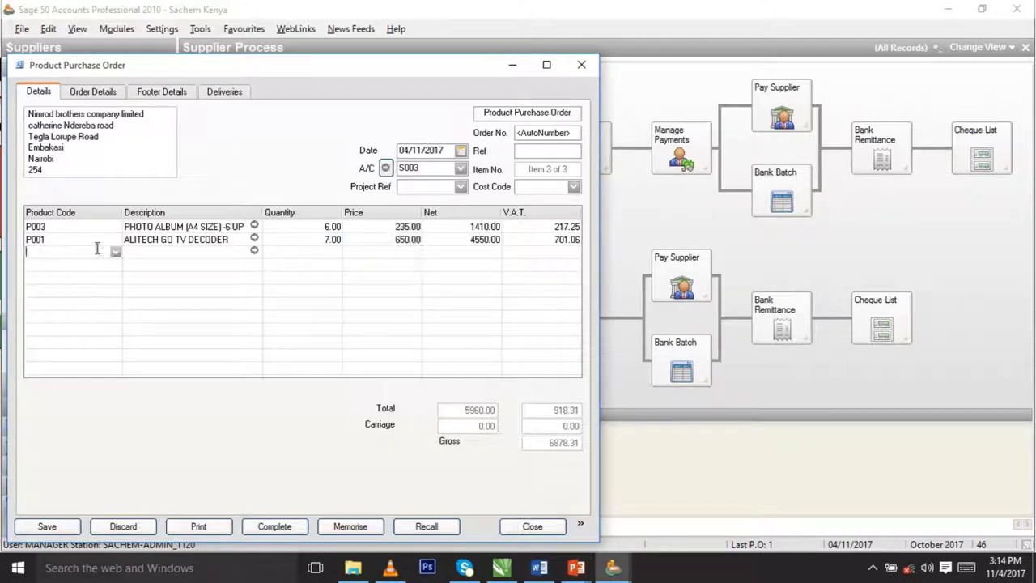
left_click(116, 252)
key("Down")
key("Down")
key("Down")
key("Down")
key("Down")
key("Down")
key("Down")
key("Down")
key("Down")
key("Down")
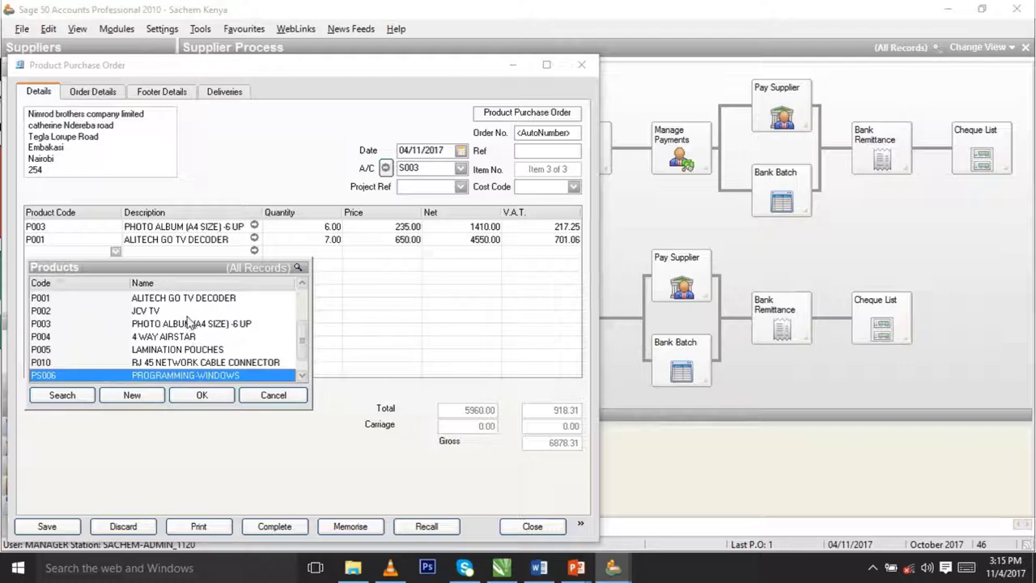
key("Down")
key("Down")
key("Down")
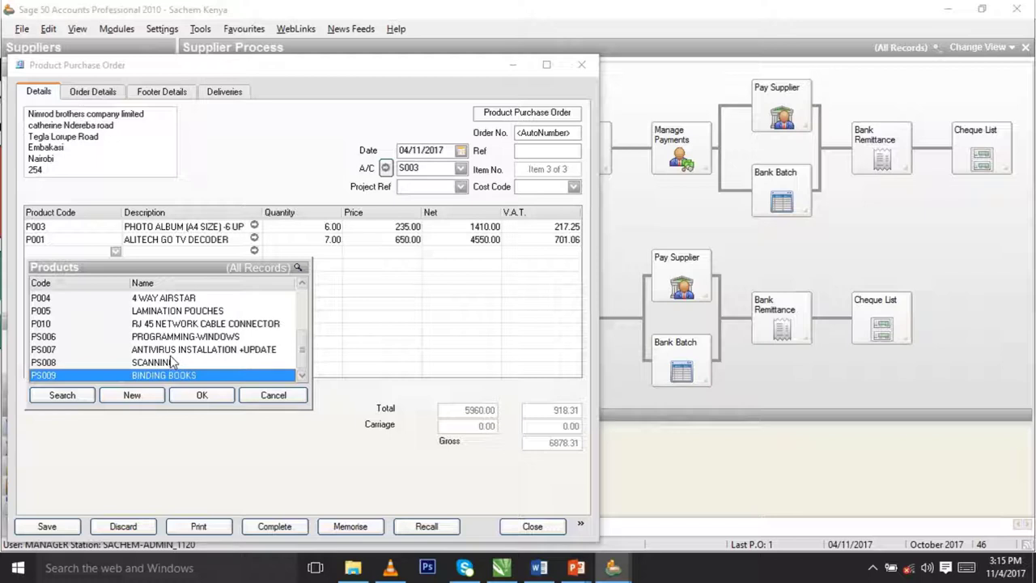
left_click(171, 364)
key("Up")
key("Up")
key("Up")
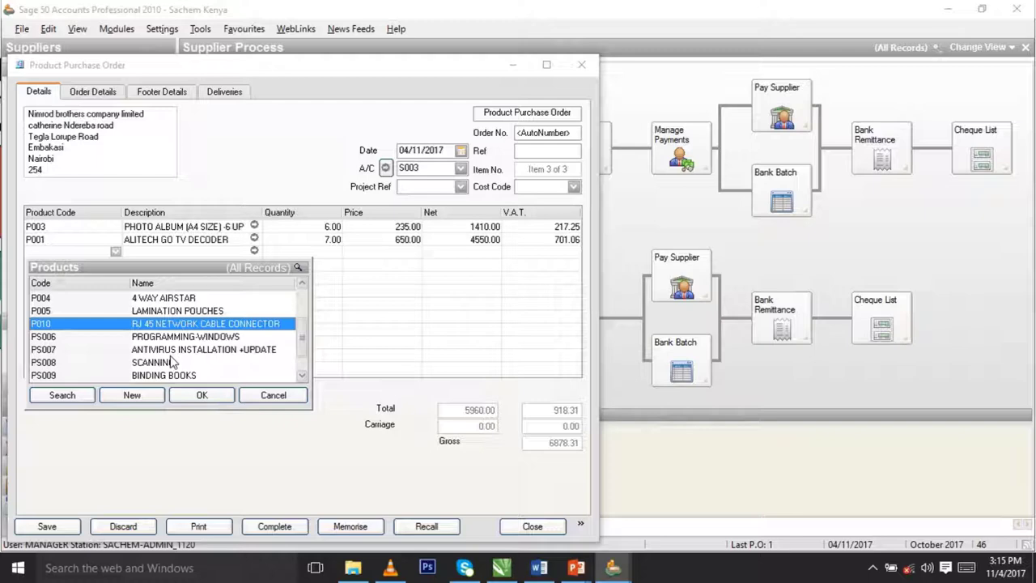
key("Up")
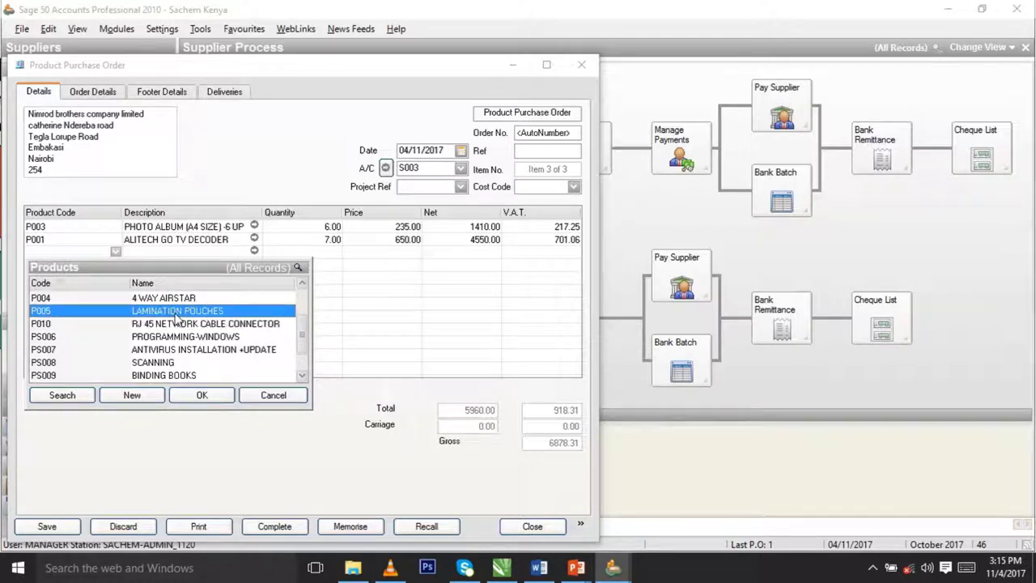
key("Up")
key("Up")
key("Up")
key("Up")
key("Up")
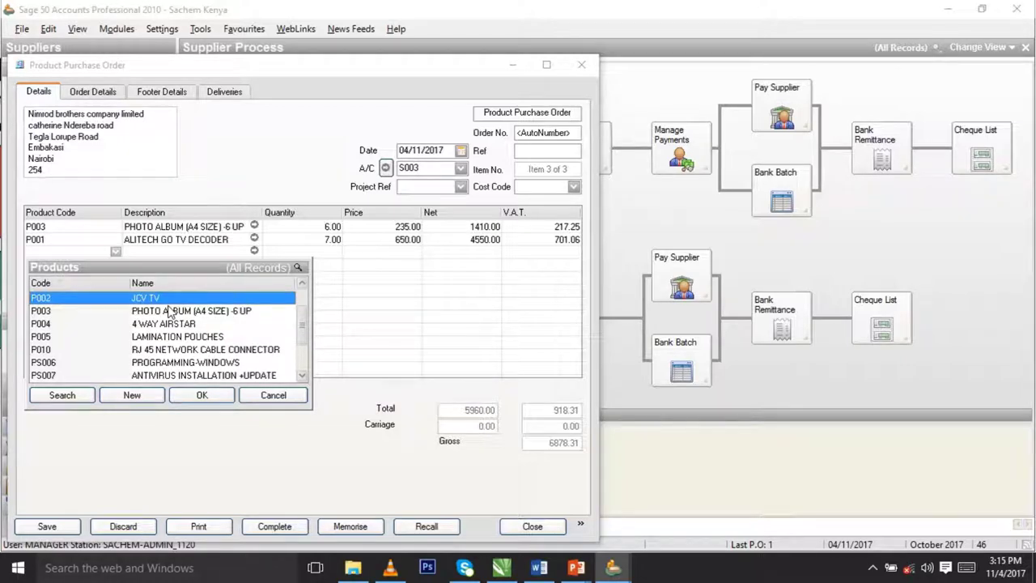
key("Up")
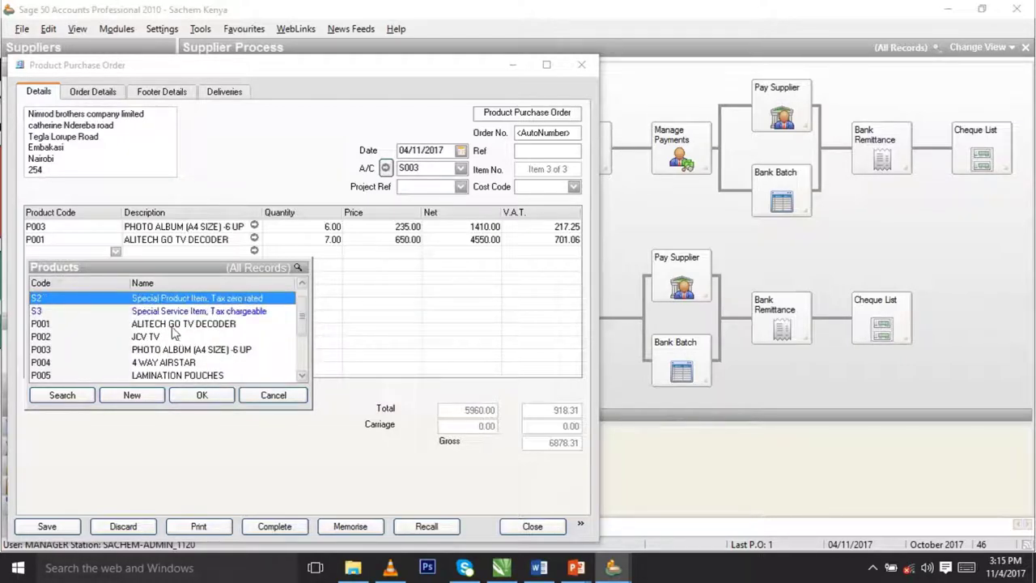
left_click(173, 327)
key("Down")
key("Down")
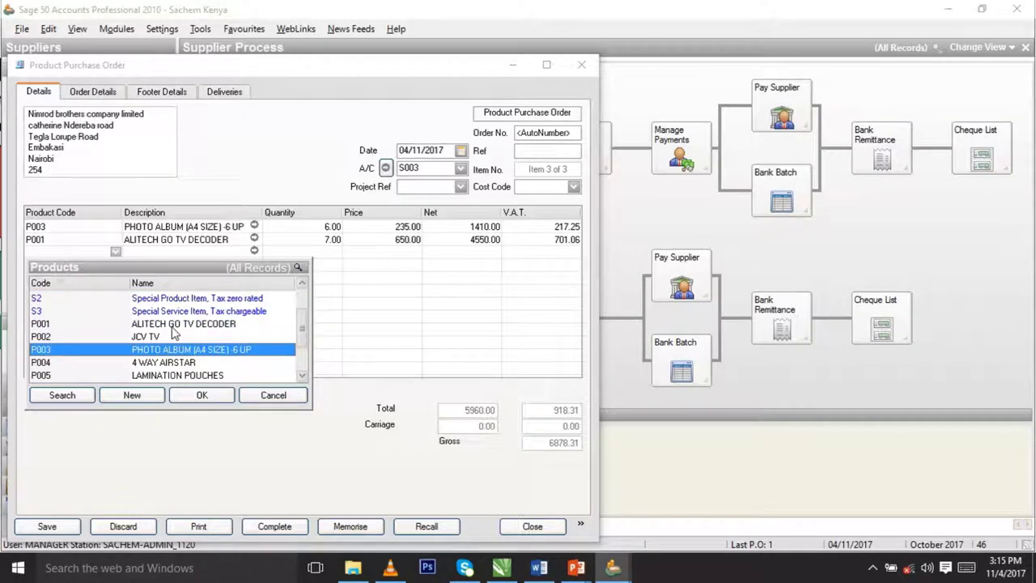
key("Up")
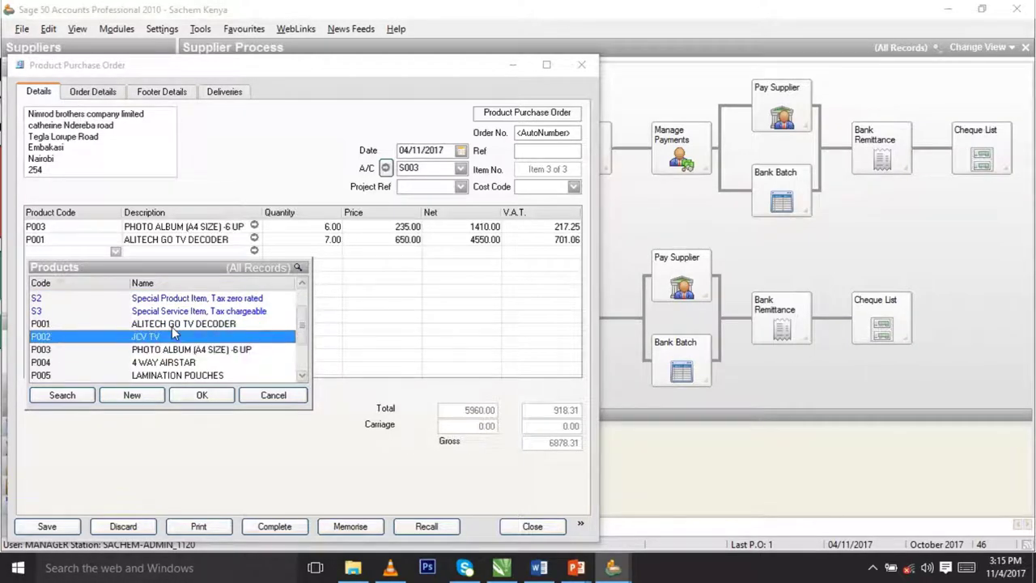
left_click(138, 376)
double_click(137, 377)
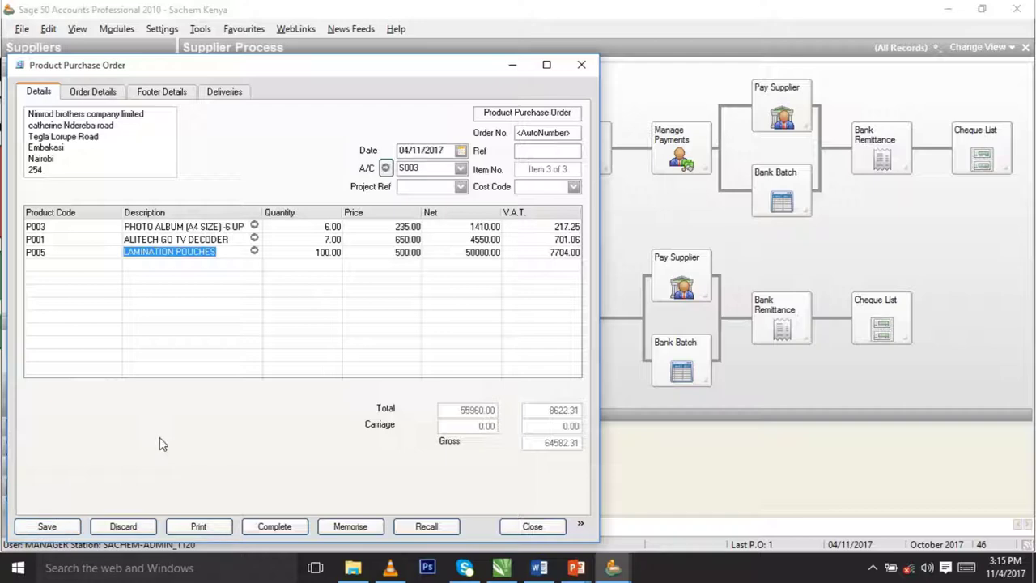
left_click(532, 527)
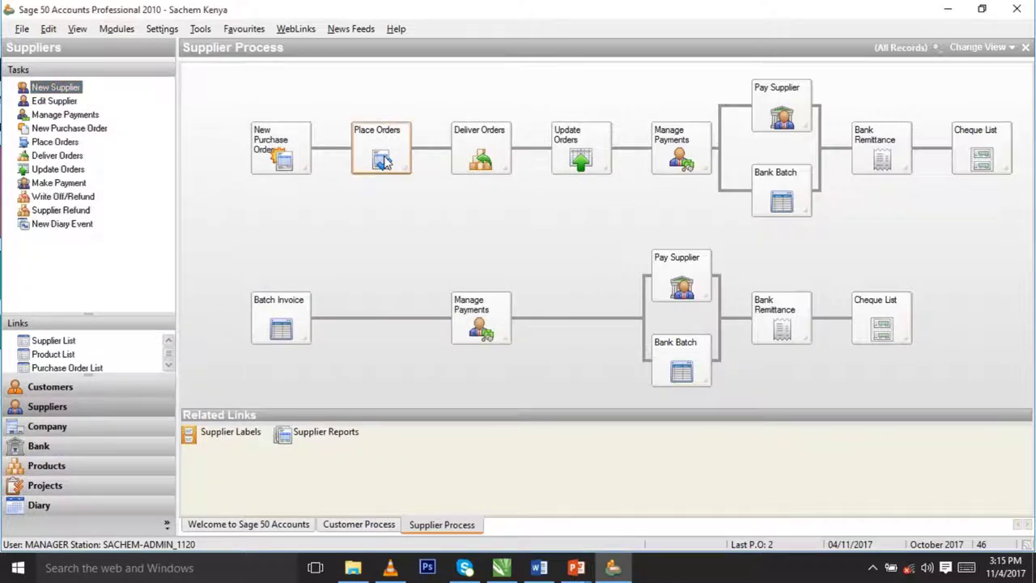
- Place purchase orders 1 (patel enterprises ltd) and 2 (Nimrod brothers company limited) on order and close the order processing window
left_click(385, 162)
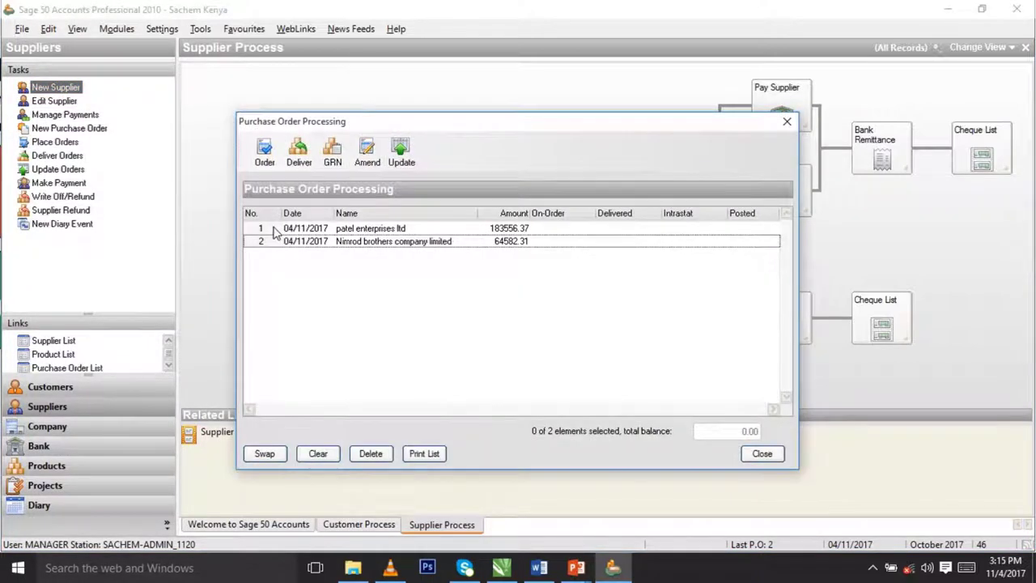
left_click(275, 229)
left_click(275, 241)
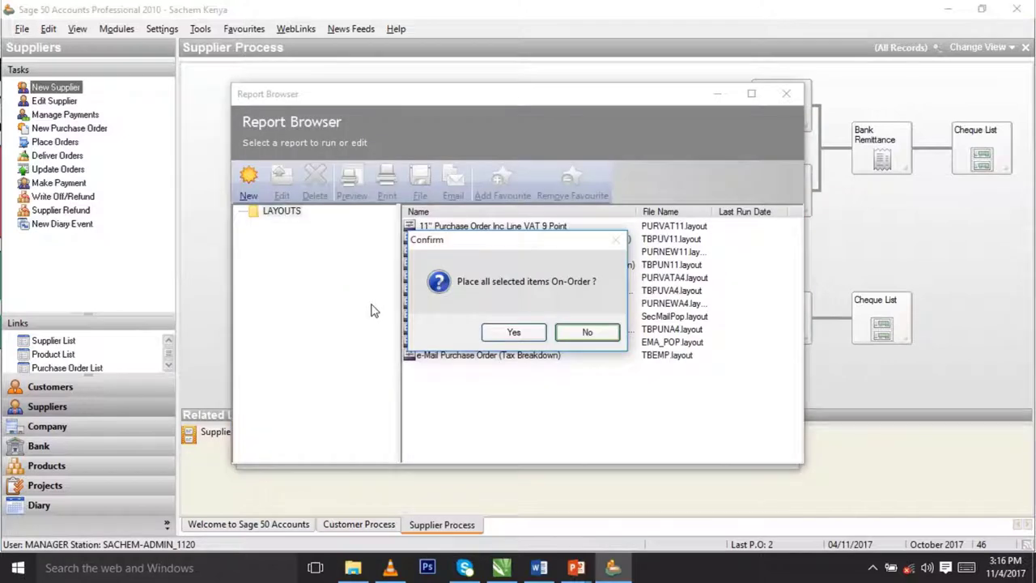
key("Left")
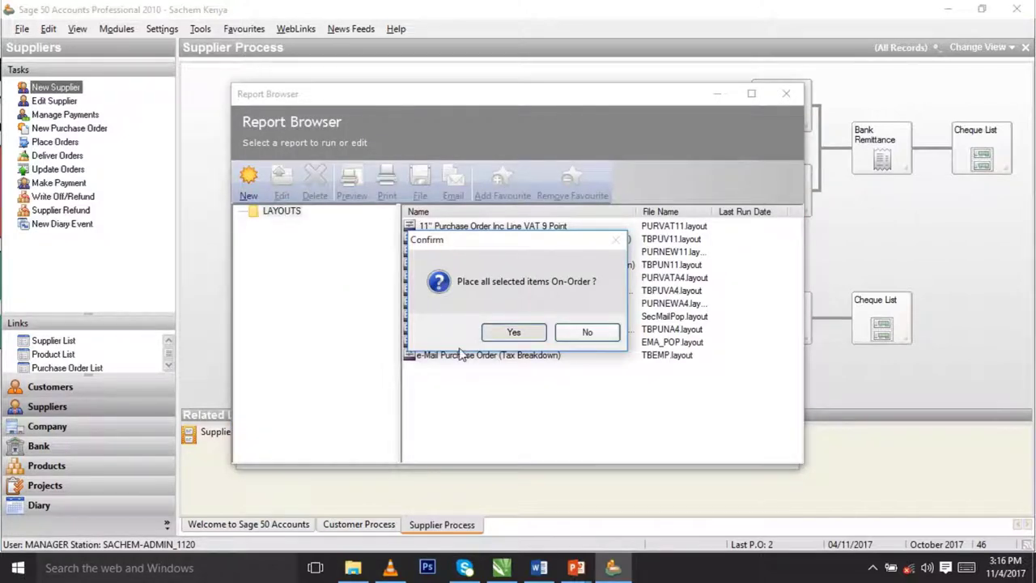
key("Return")
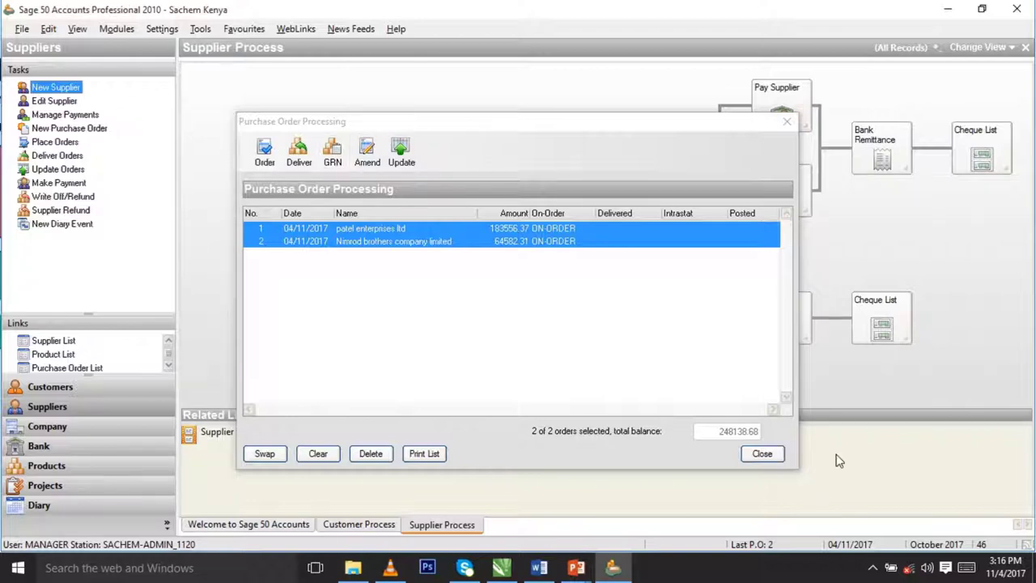
left_click(762, 454)
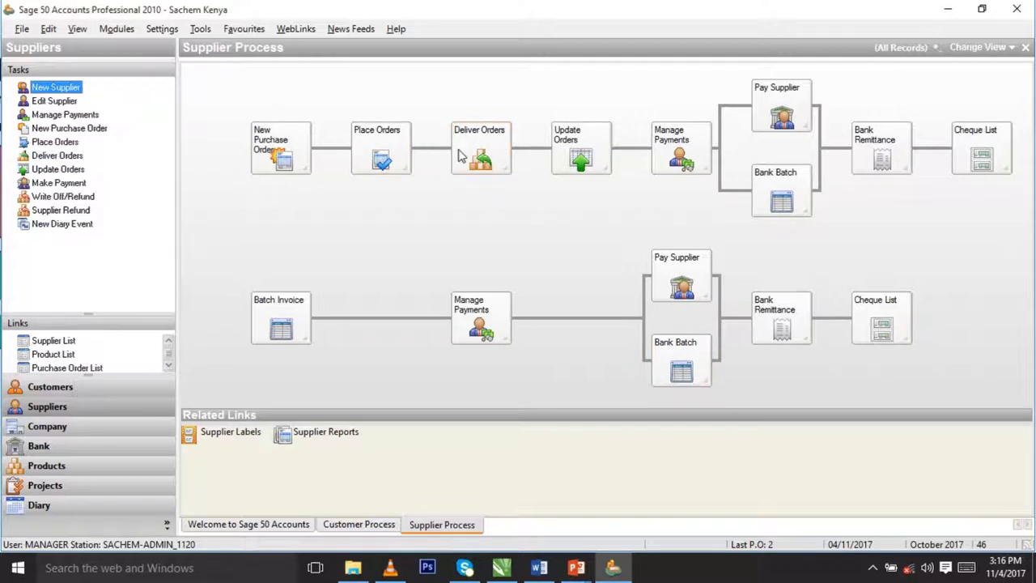
- Open the delivery stage of purchase order processing and select both orders, 1 and 2
left_click(460, 156)
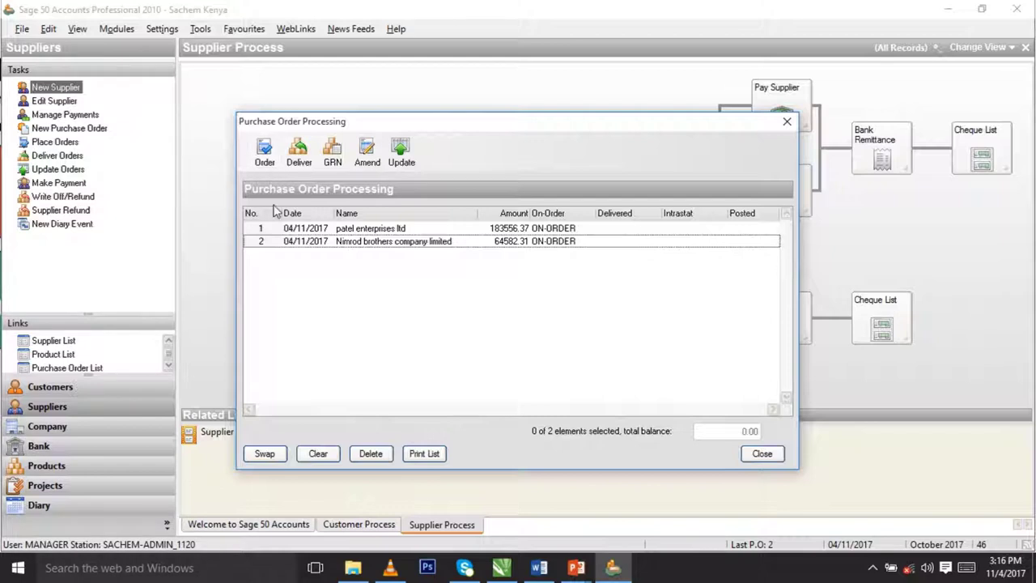
left_click(293, 232)
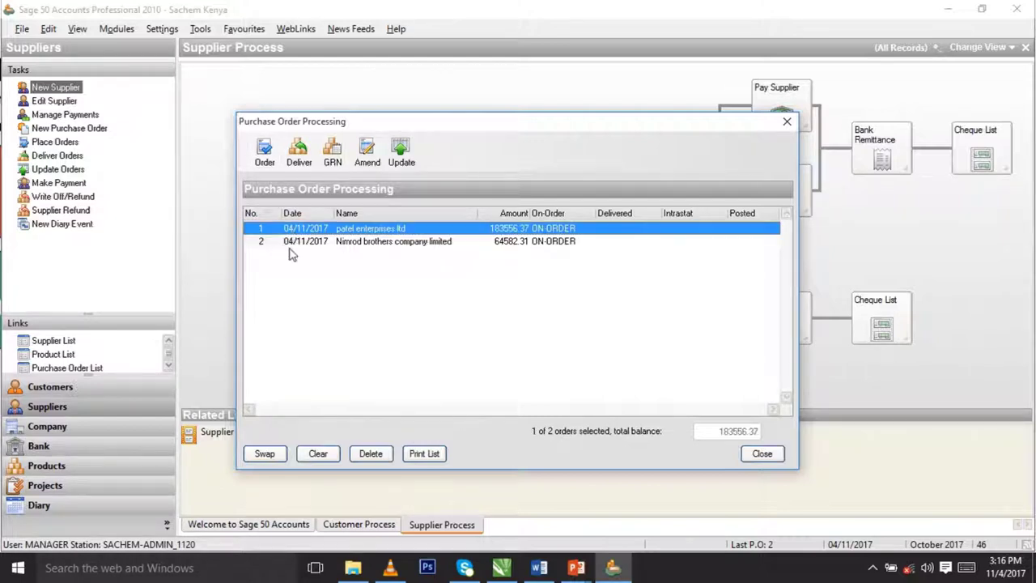
left_click(291, 242)
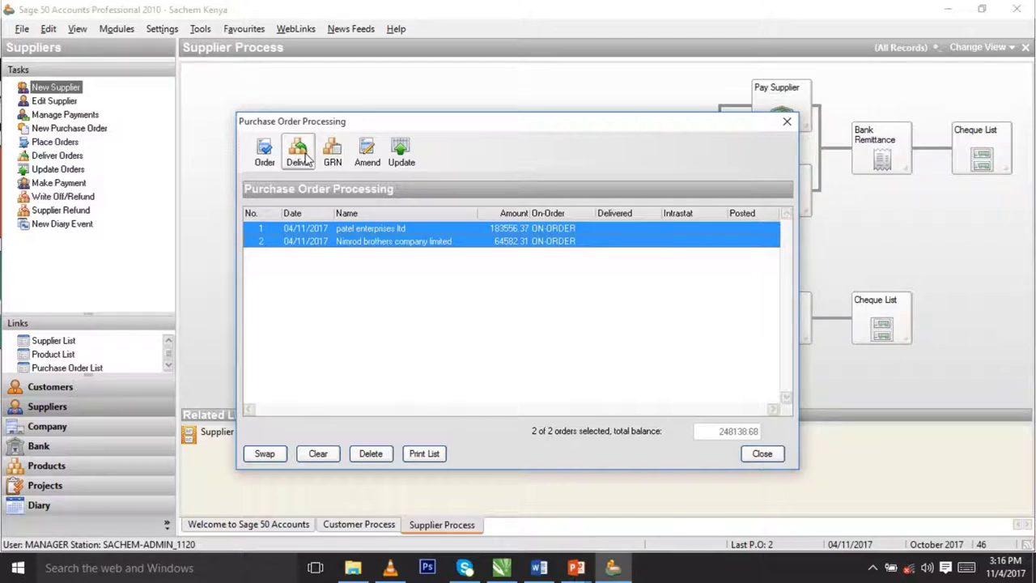
left_click(264, 153)
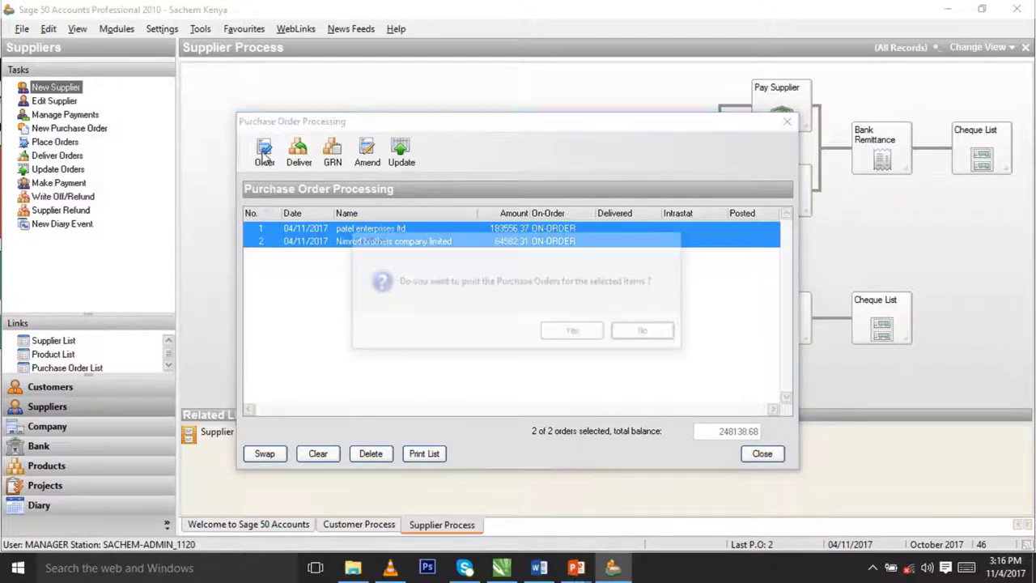
left_click(576, 331)
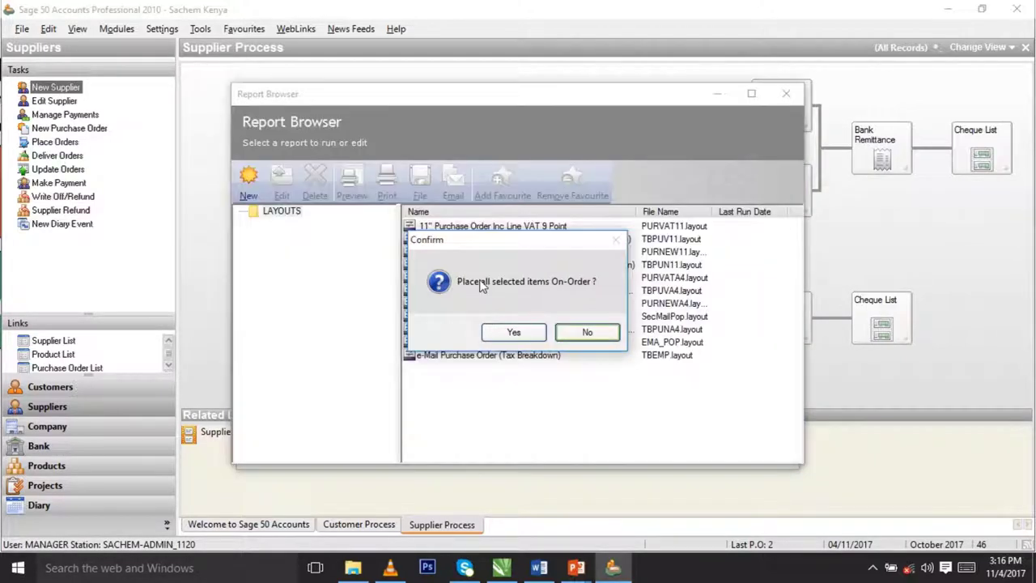
left_click(618, 336)
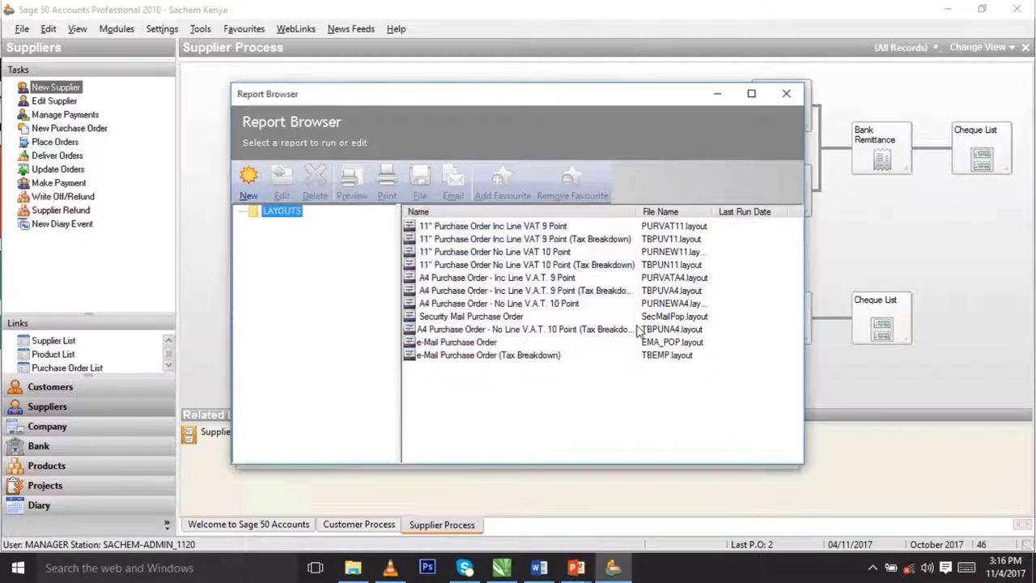
left_click(783, 95)
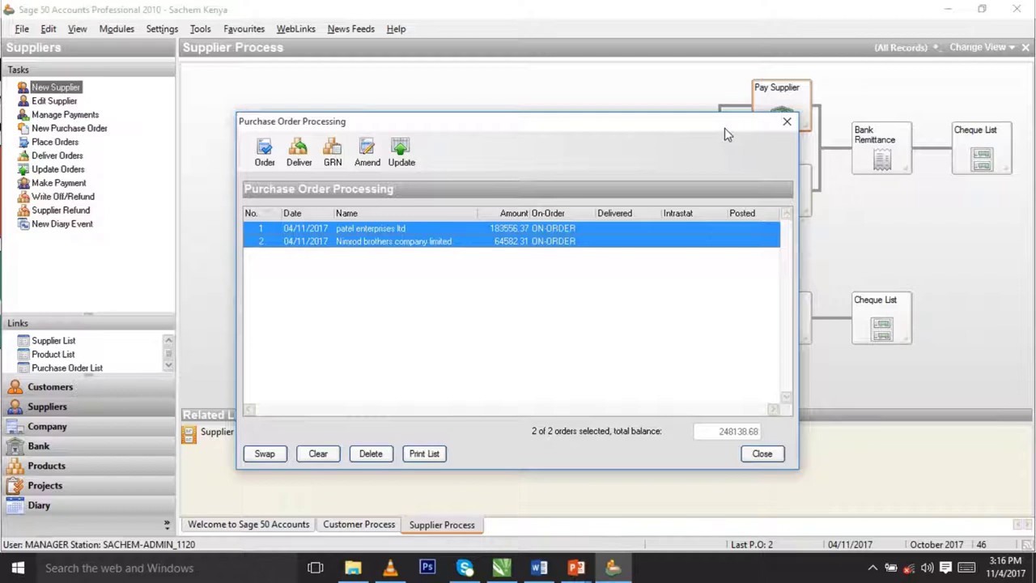
- Record delivery of both selected orders with a stock update, leave the Goods Received Notes for printing later, and close the processing window
left_click(299, 152)
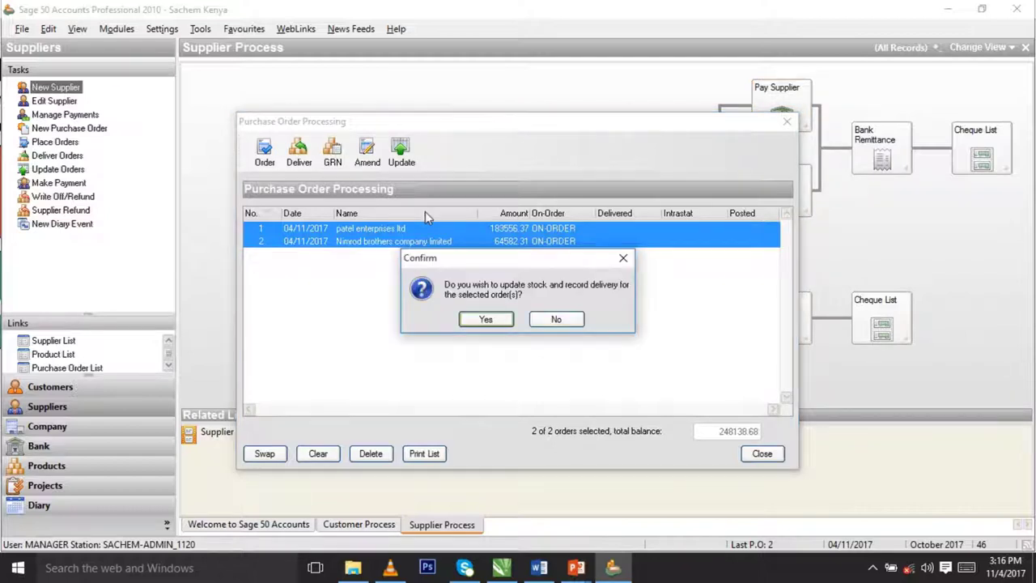
left_click(487, 320)
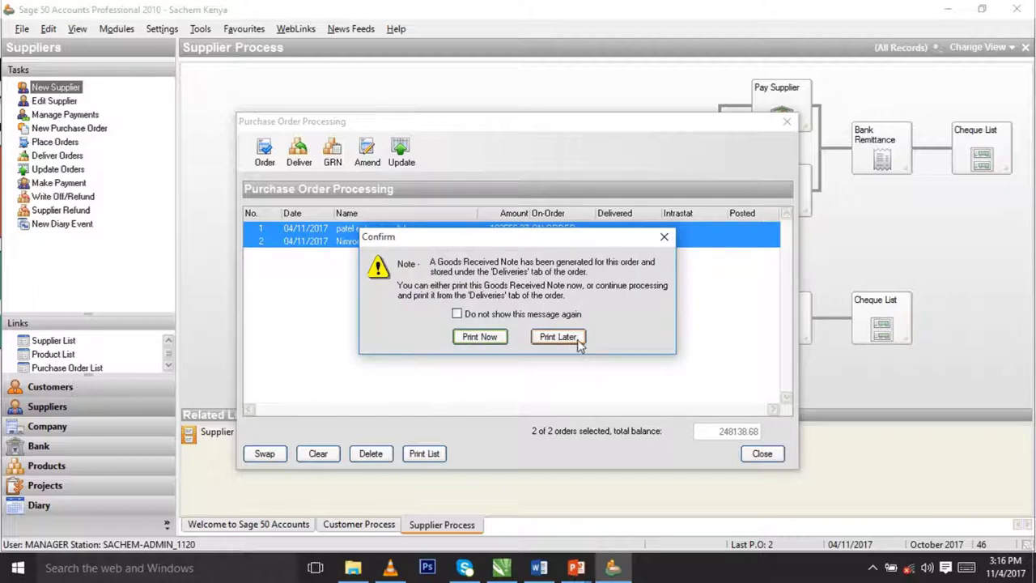
left_click(577, 343)
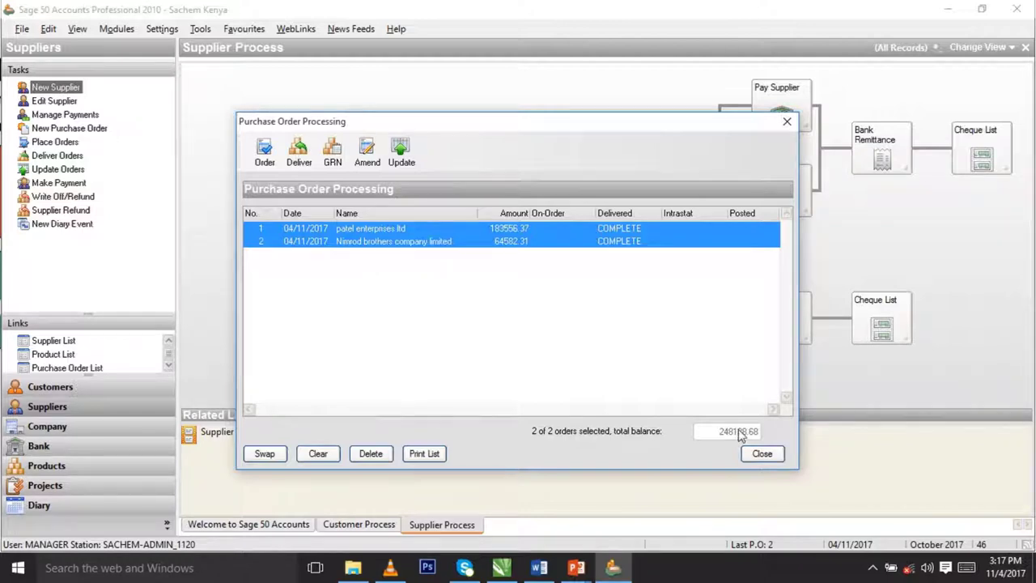
left_click(767, 455)
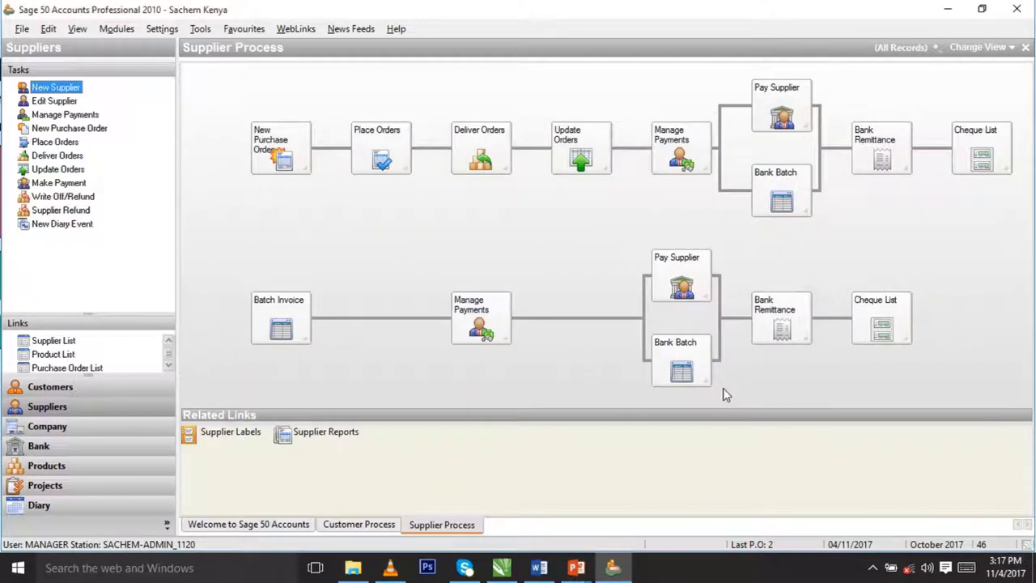
- Update purchase orders 1 and 2 to supplier invoices, save the invoice batch and close the order processing window
left_click(581, 154)
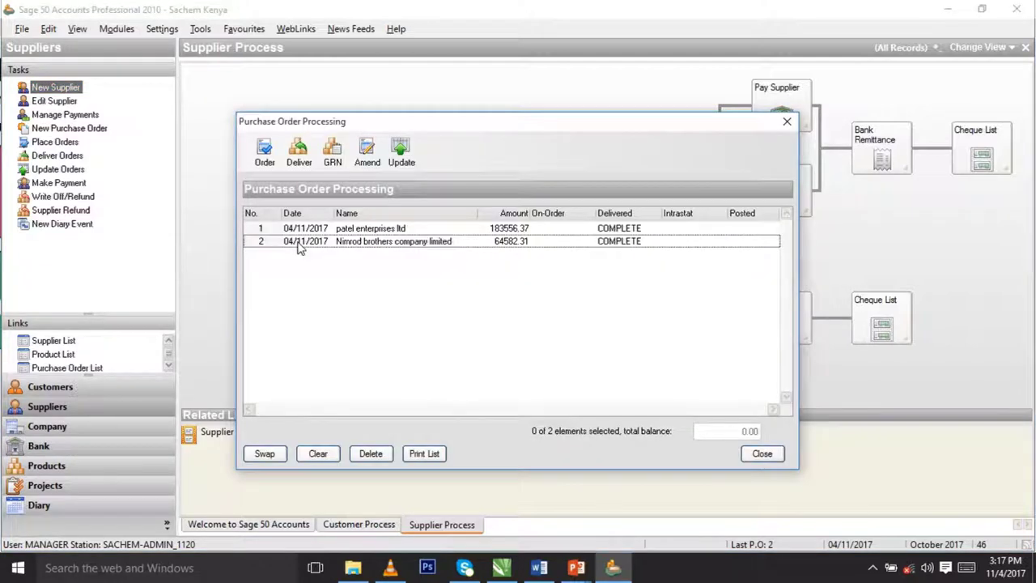
left_click(297, 230)
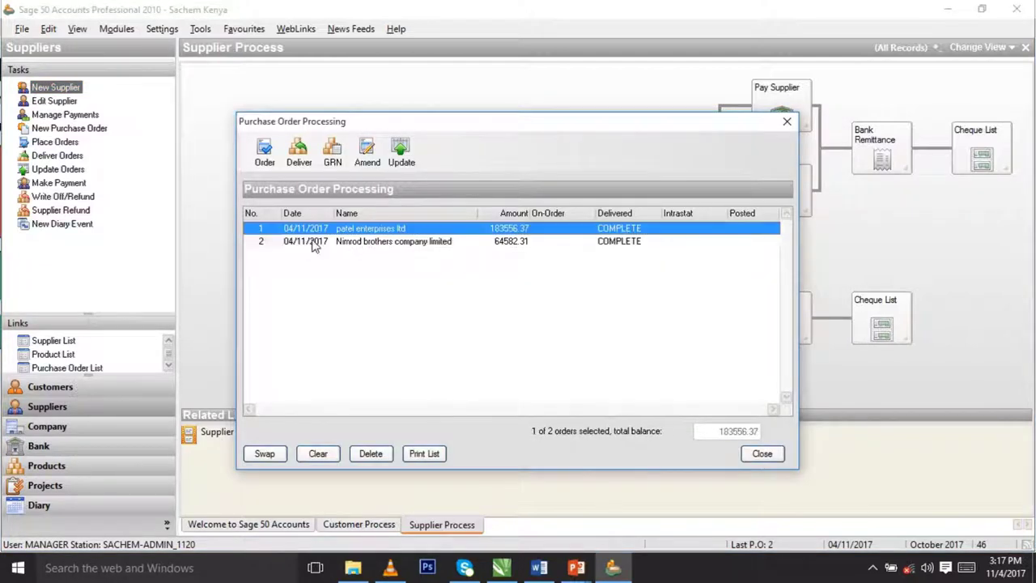
left_click(315, 243)
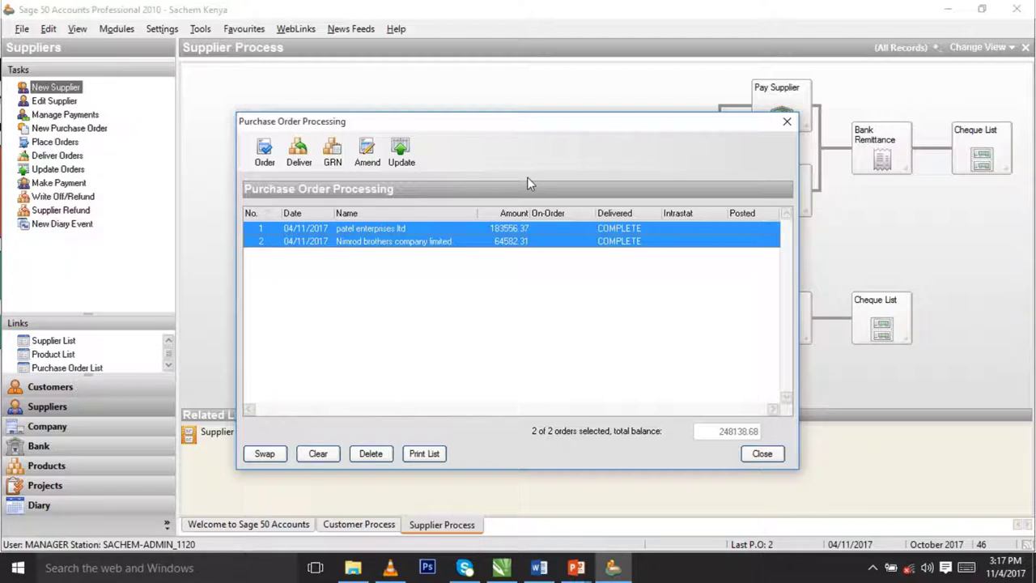
left_click(409, 166)
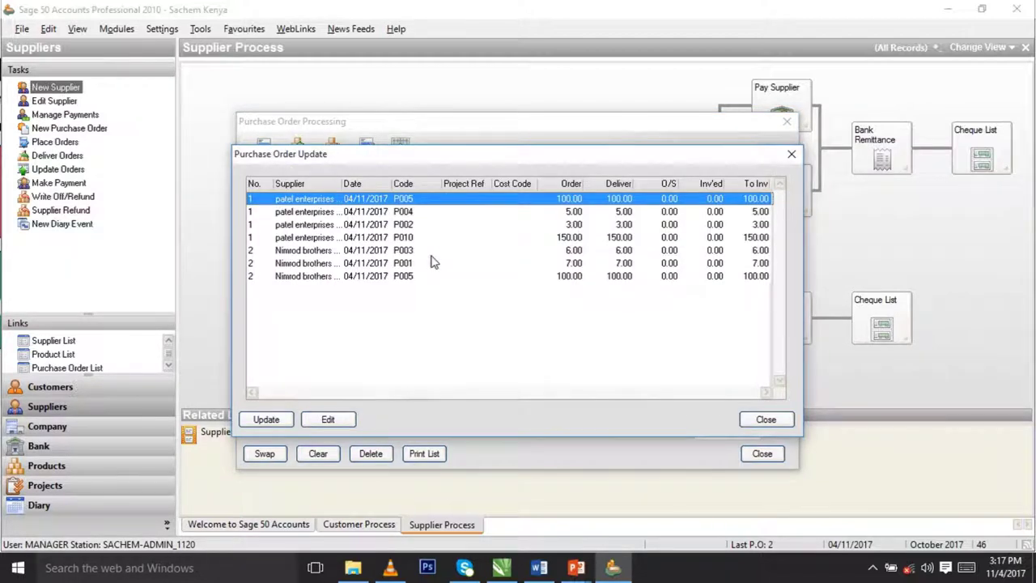
left_click(281, 426)
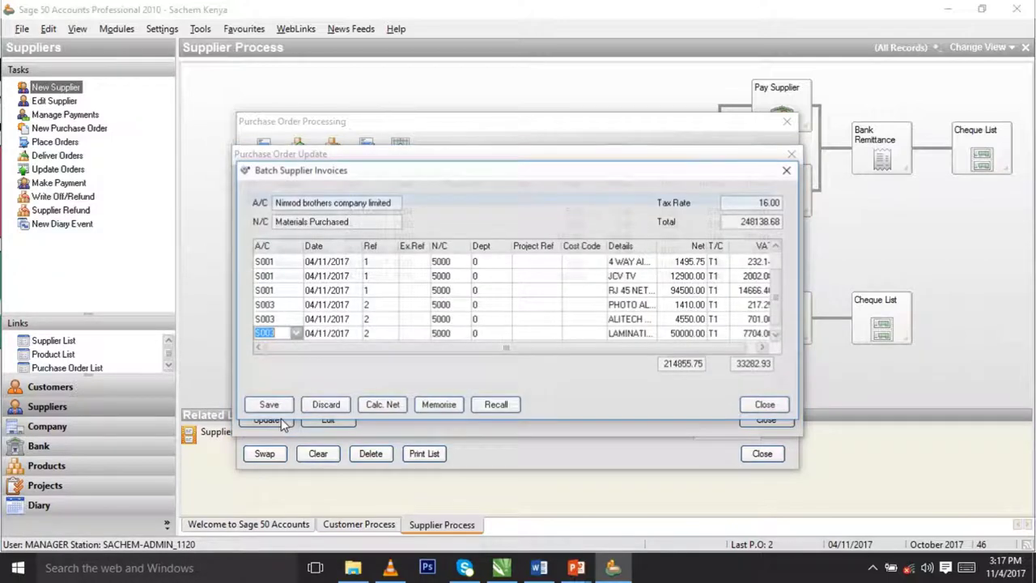
left_click(276, 407)
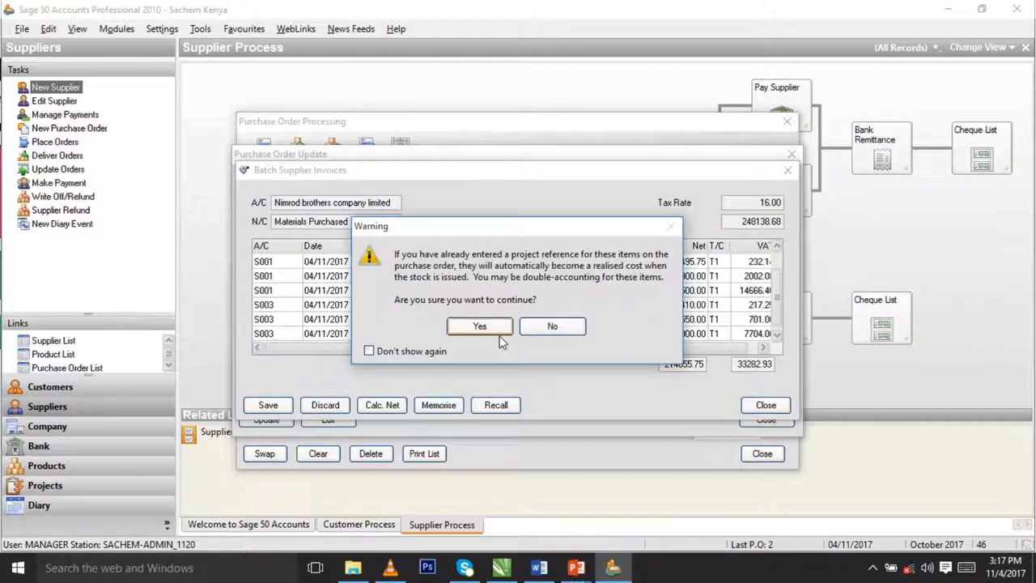
left_click(482, 328)
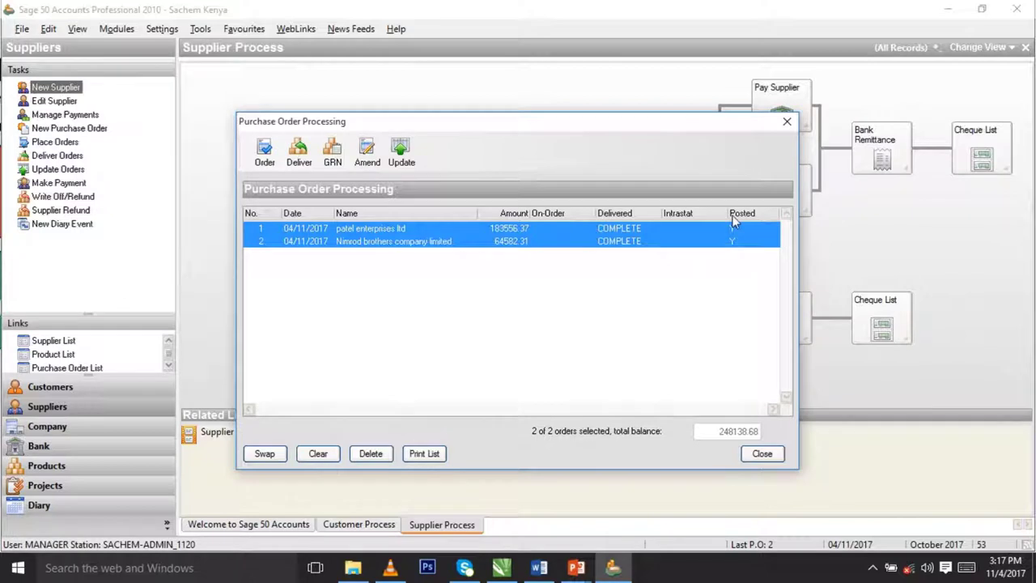
key("Escape")
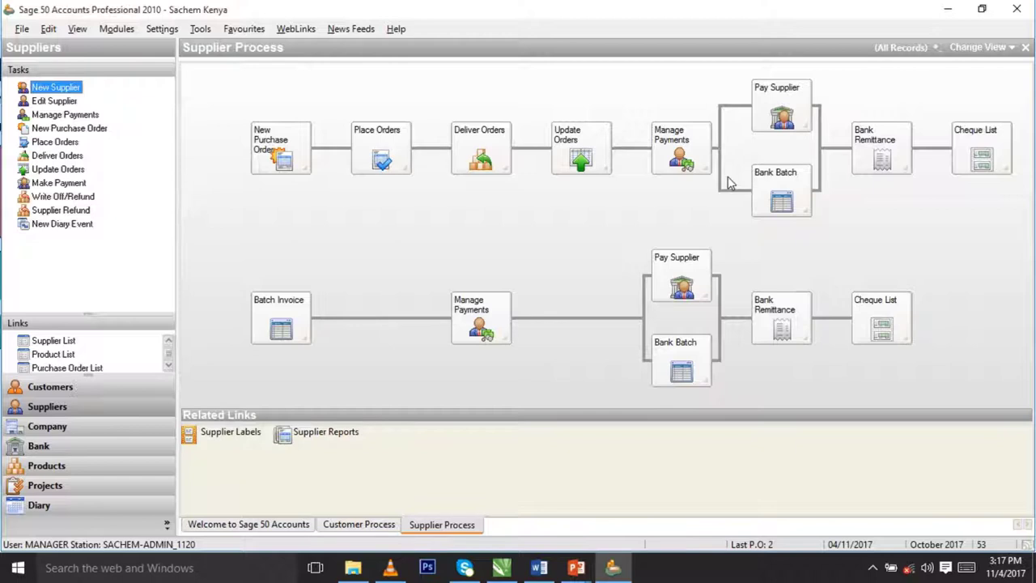
- Review the supplier account balances in Manage Payments and open a supplier payment from the supplier process
left_click(680, 154)
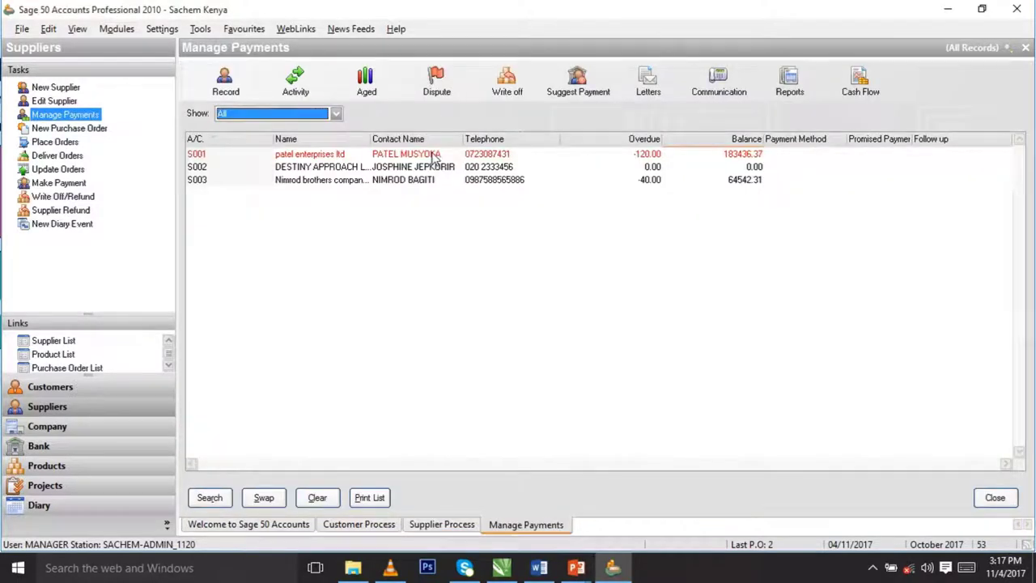
left_click(435, 157)
left_click(435, 165)
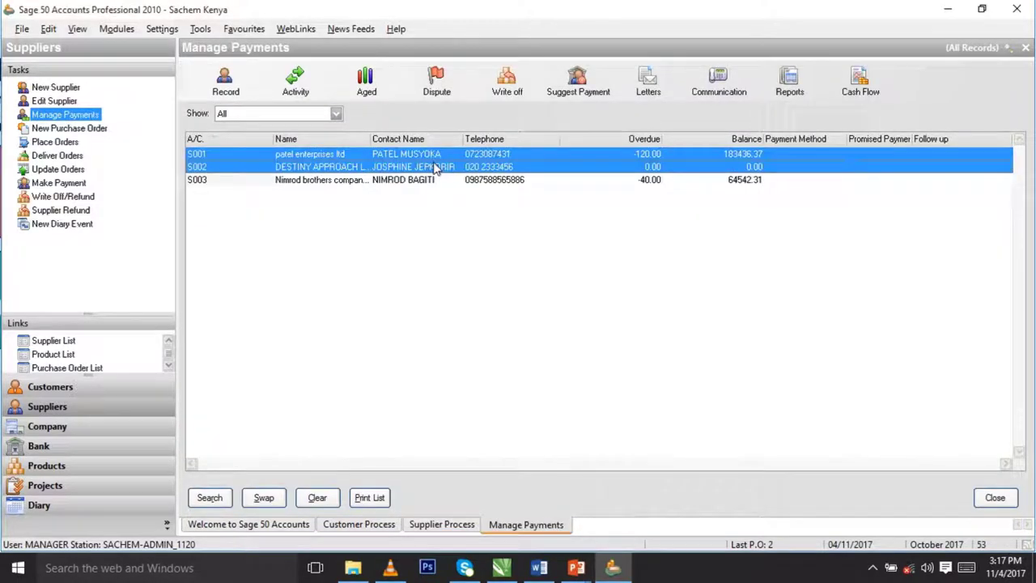
left_click(439, 180)
left_click(437, 155)
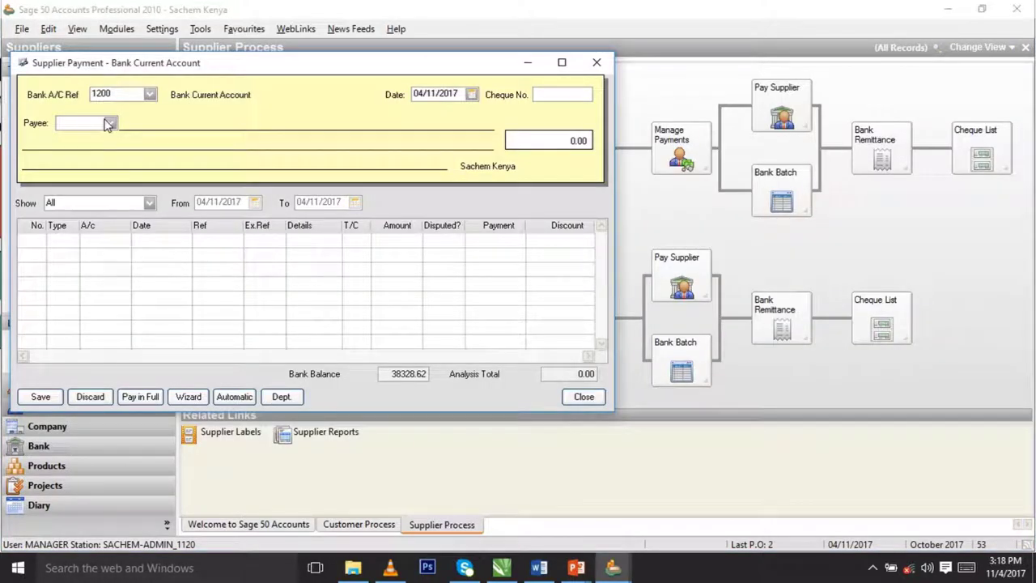
- Switch the payment's bank account to 1210 Bank Deposit Account and back to 1200 Bank Current Account
left_click(150, 94)
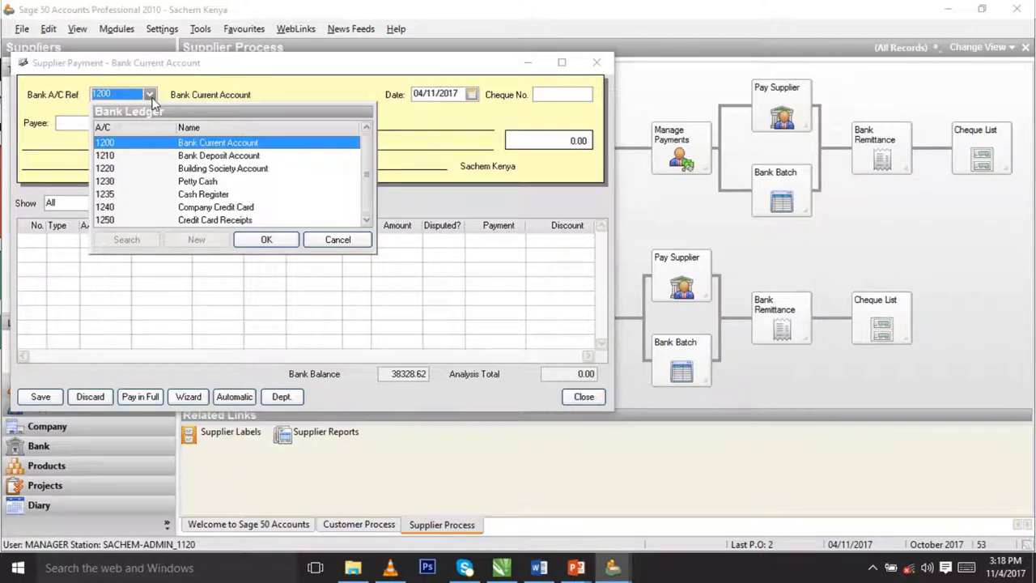
left_click(150, 95)
left_click(150, 95)
double_click(259, 156)
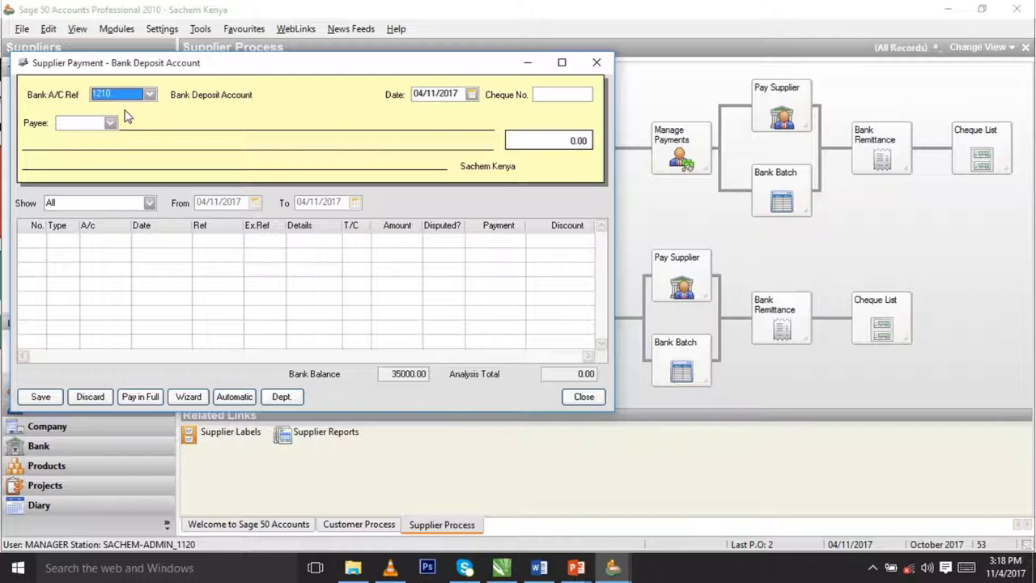
left_click(150, 94)
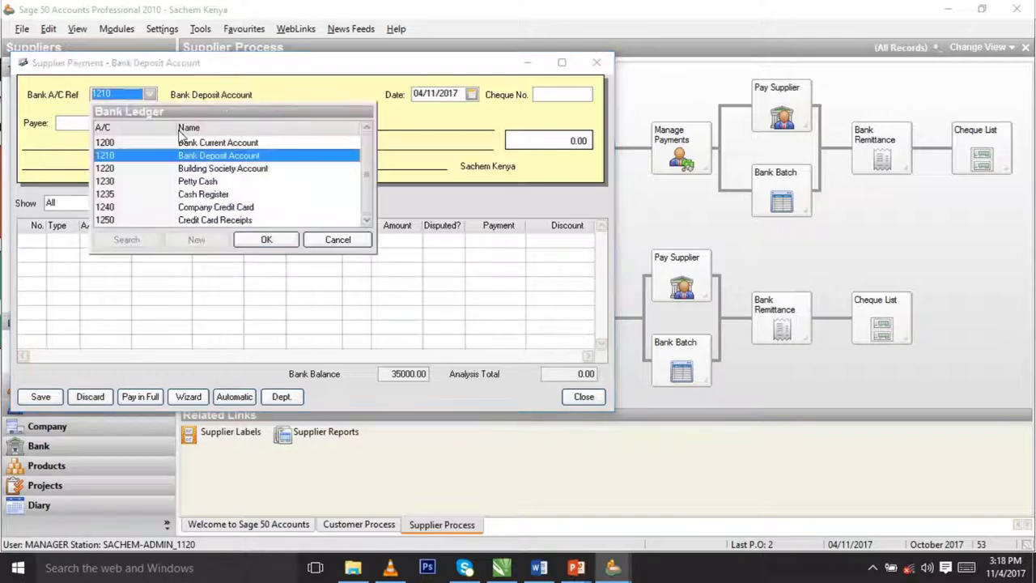
left_click(244, 142)
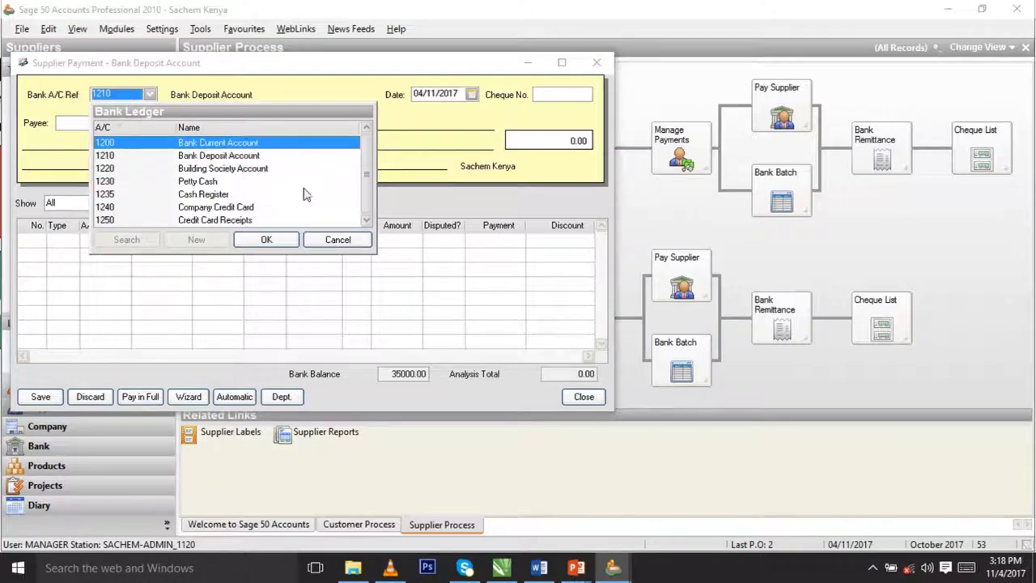
left_click(267, 239)
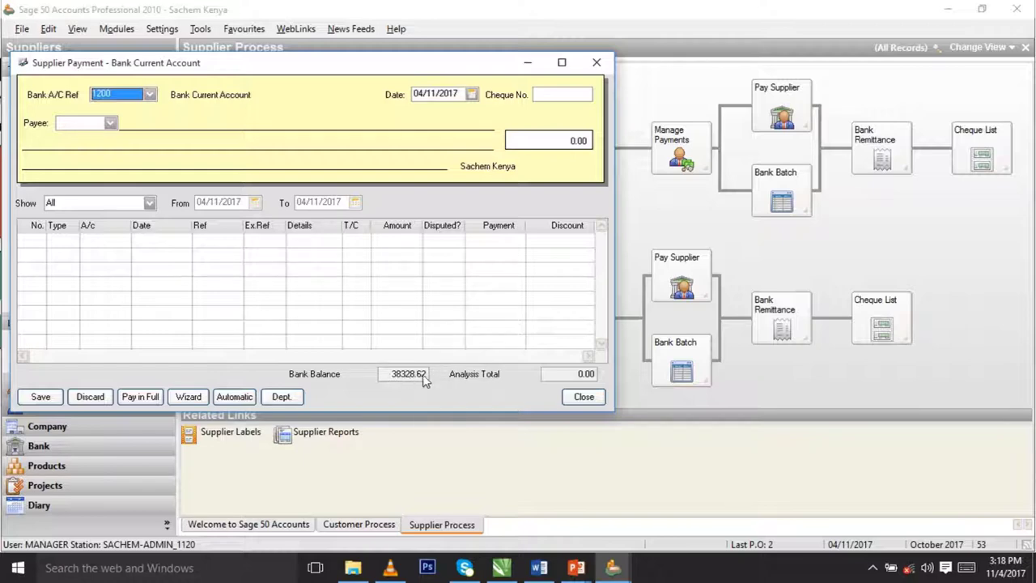
- Choose S001, patel enterprises ltd, as the payee and mark its outstanding items as paid in full
left_click(109, 124)
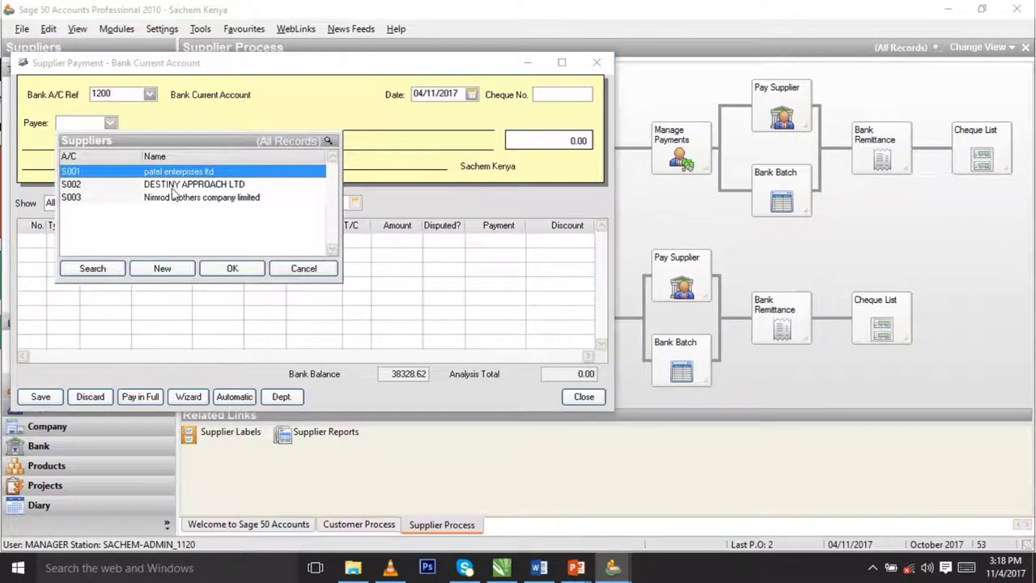
left_click(185, 183)
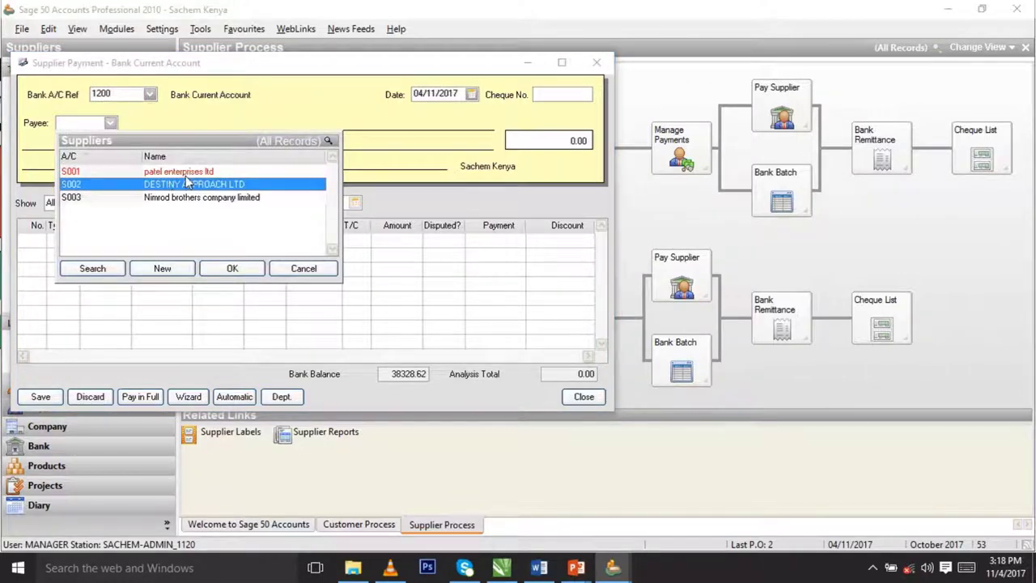
left_click(187, 173)
double_click(187, 174)
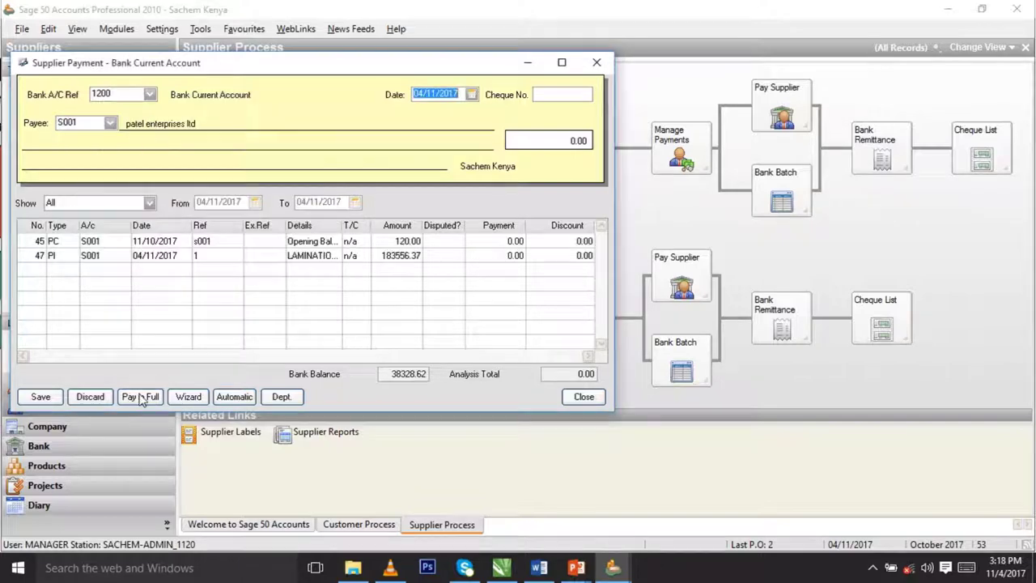
left_click(141, 397)
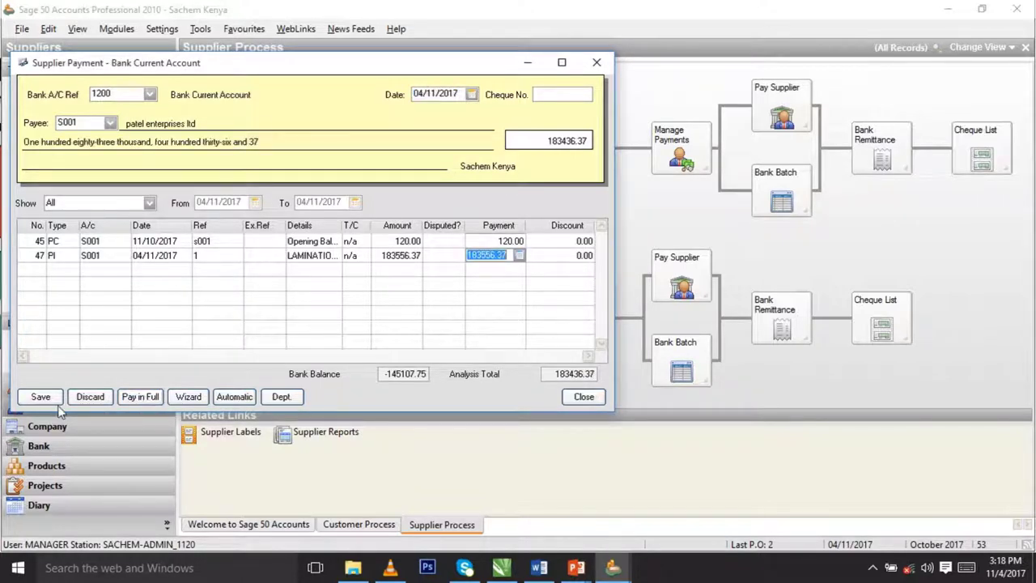
- Enter the cheque number for the patel enterprises ltd payment and try to save the payment
left_click(547, 92)
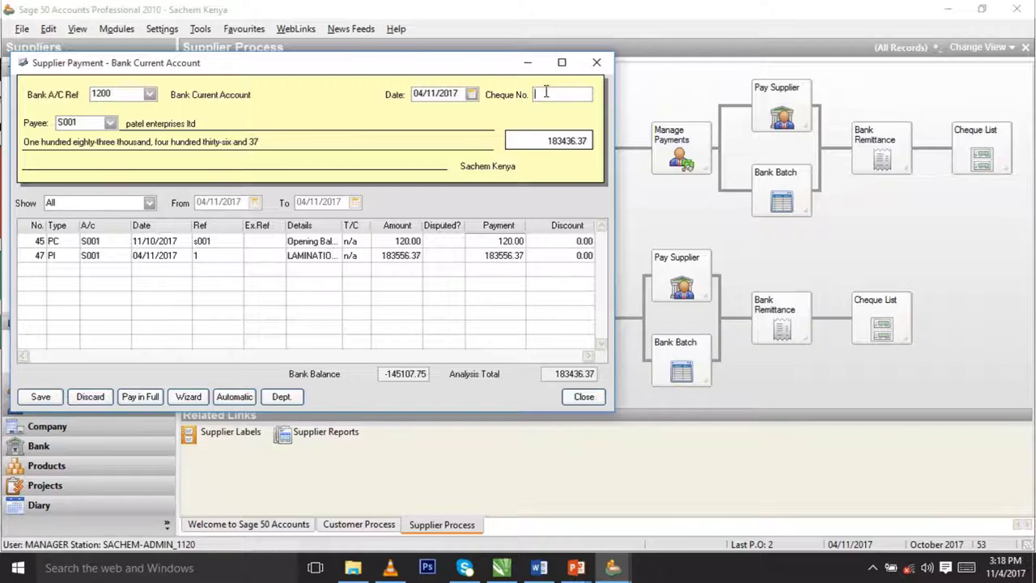
type("32")
type("33553")
type("0")
type("H")
type("Q")
left_click(40, 397)
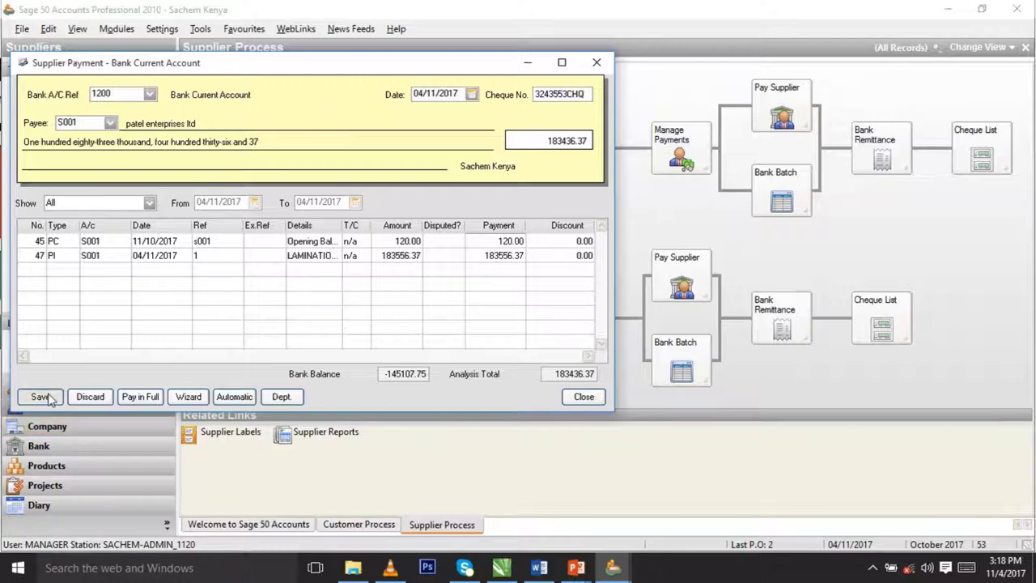
left_click(451, 287)
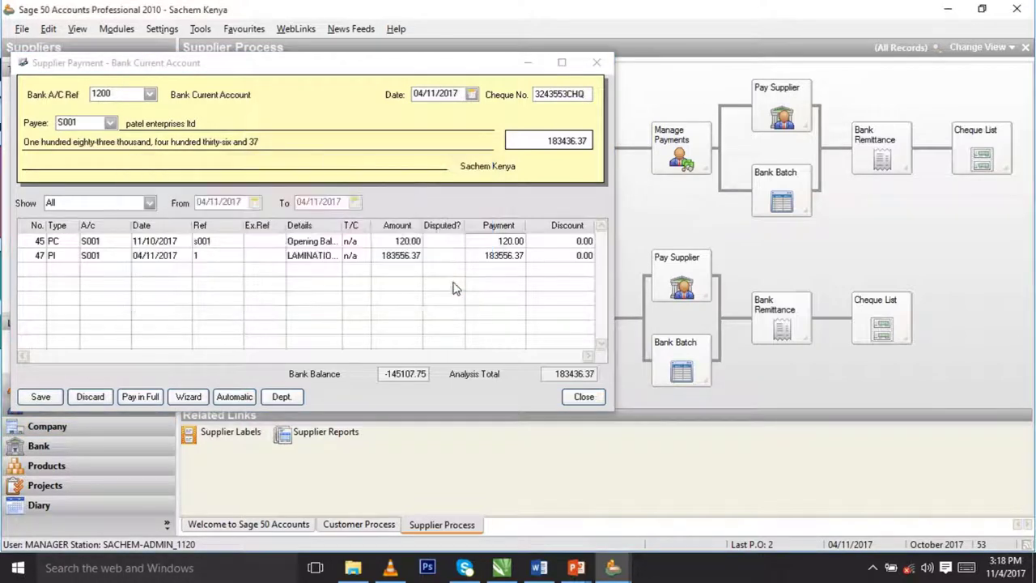
- Set the payment on the opening balance credit to 0, save the supplier payment and agree to change the account status
left_click(511, 241)
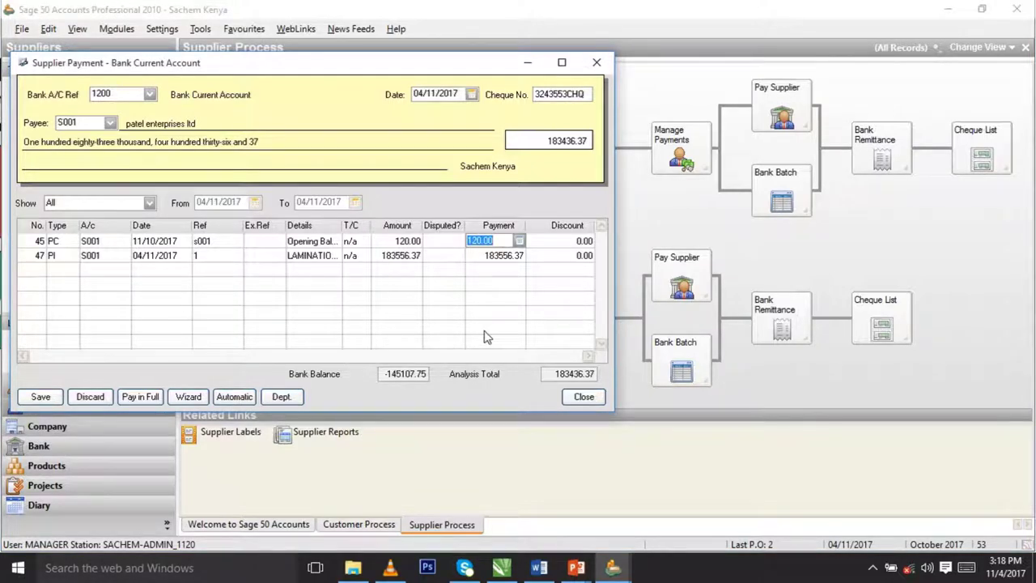
left_click(519, 241)
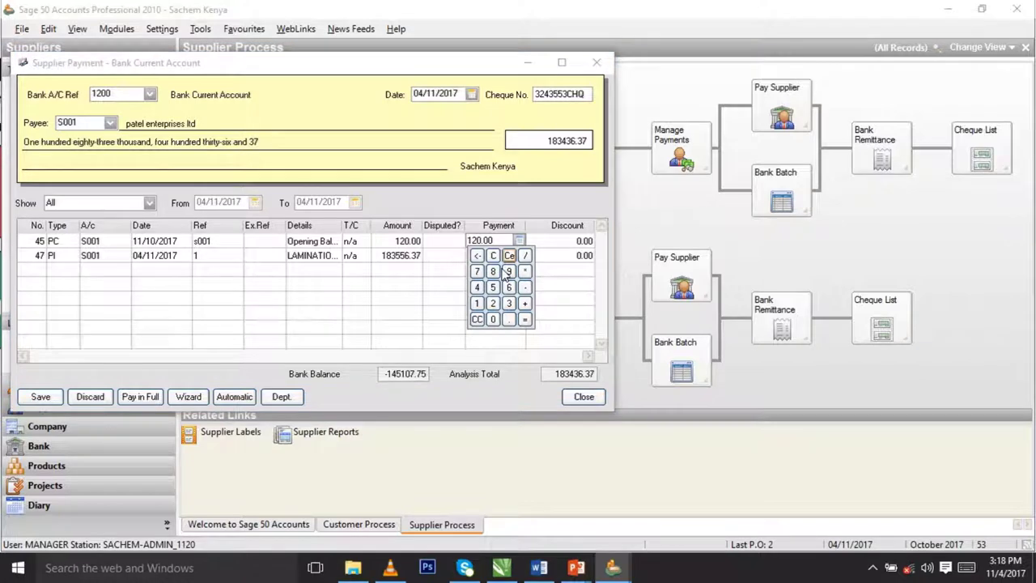
left_click(495, 319)
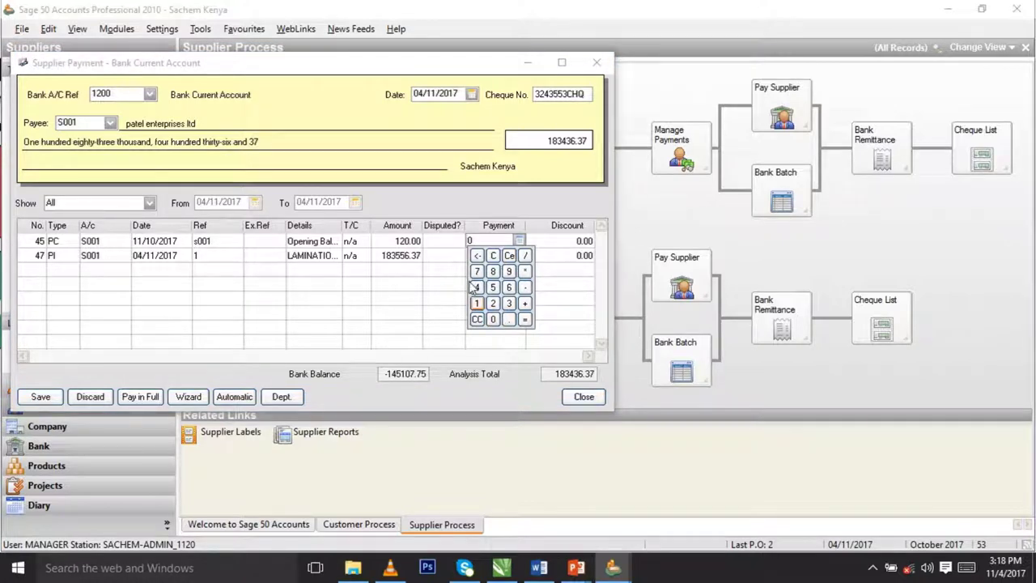
left_click(40, 396)
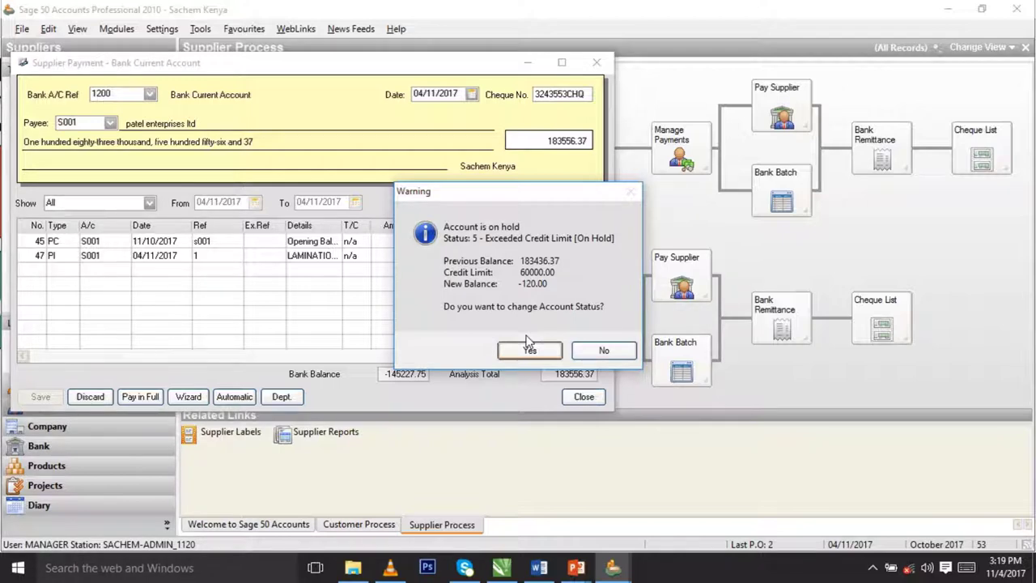
left_click(529, 350)
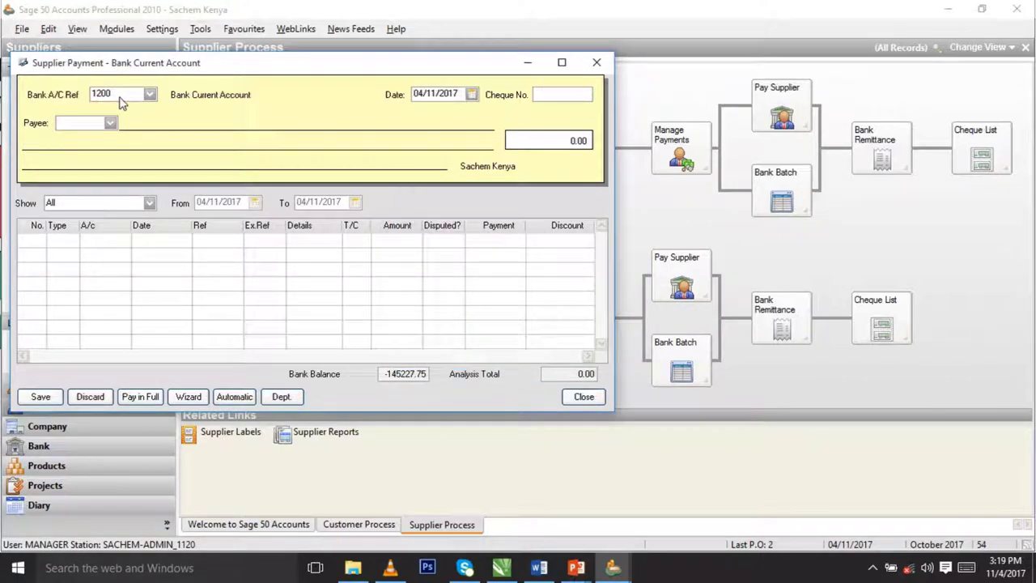
- Select payee S001 again, mark its remaining opening balance credit as paid in full and enter a cheque number
left_click(106, 125)
type("S001")
key("Tab")
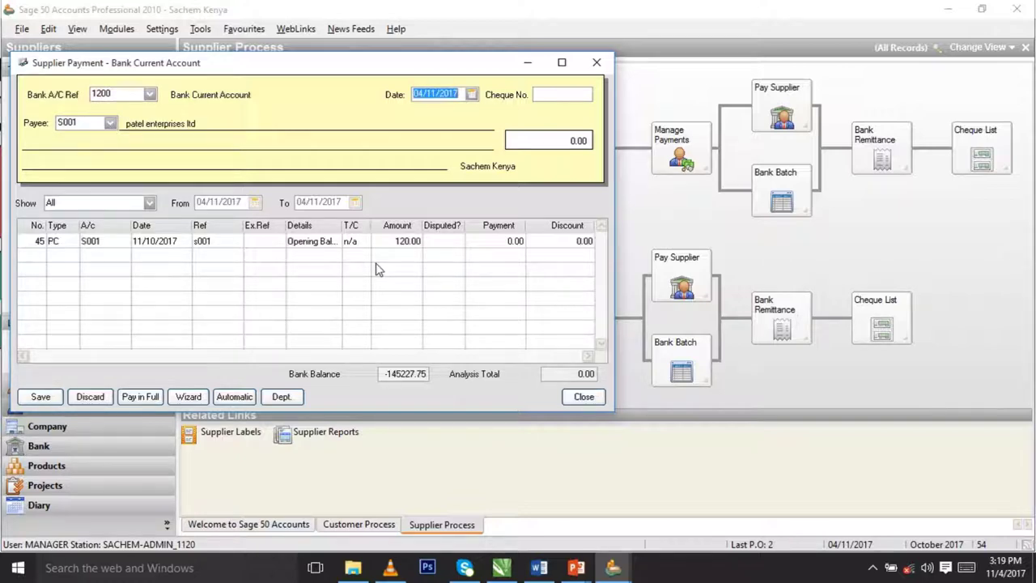
left_click(144, 397)
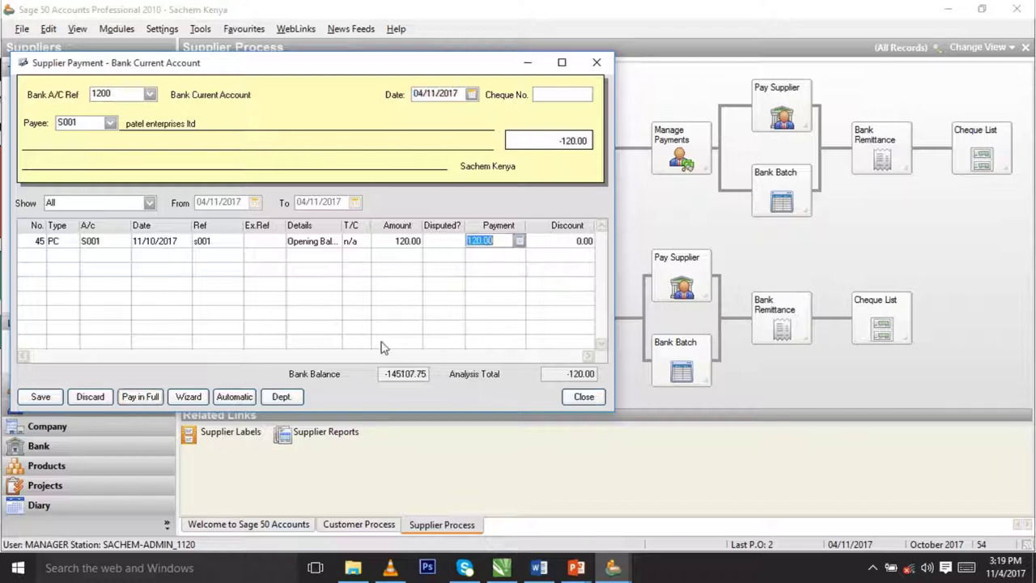
left_click(550, 94)
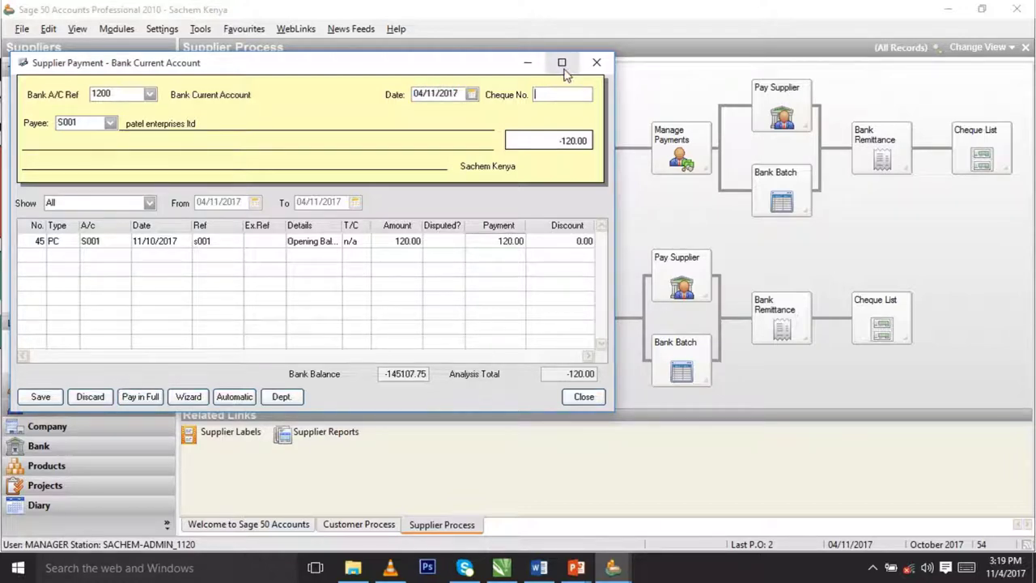
type("545CH")
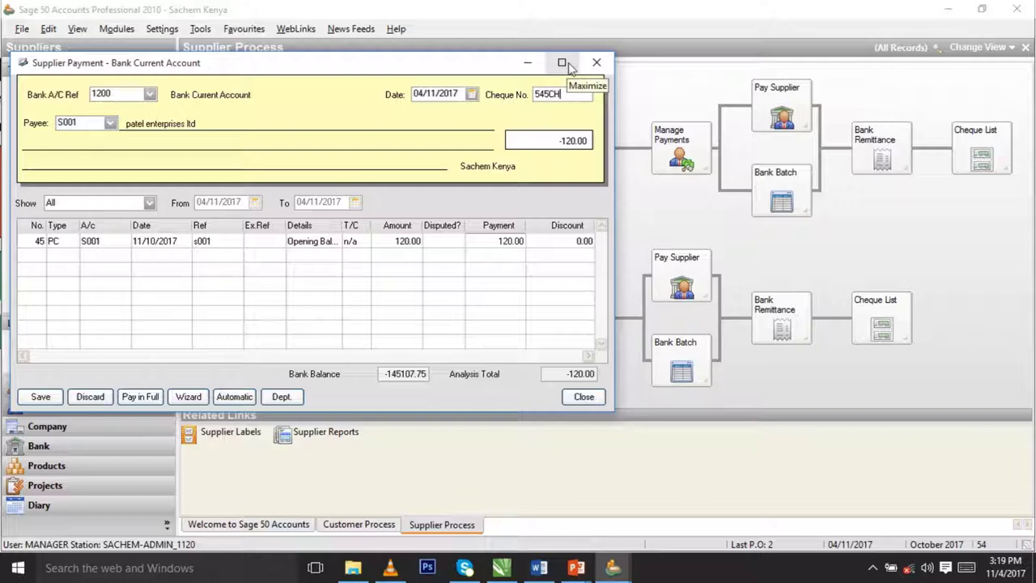
type("Q")
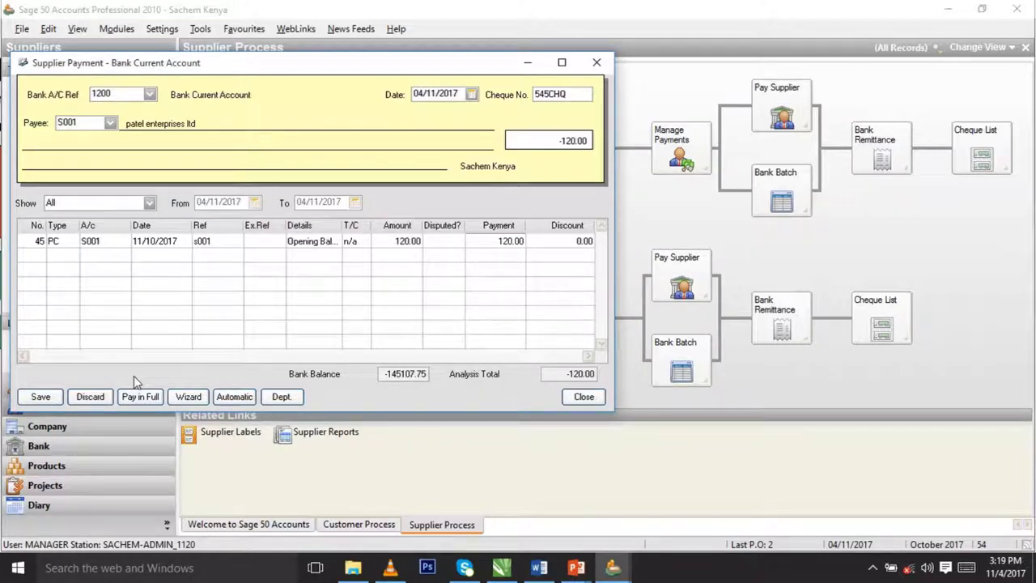
- Change the payee of the supplier payment to S003, Nimrod brothers company limited
left_click(110, 122)
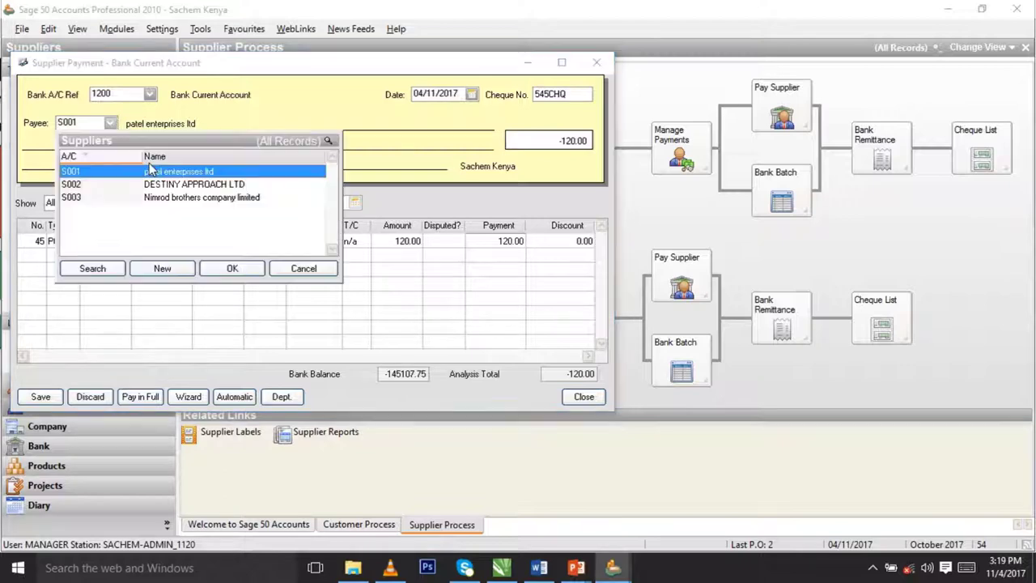
left_click(204, 198)
left_click(245, 274)
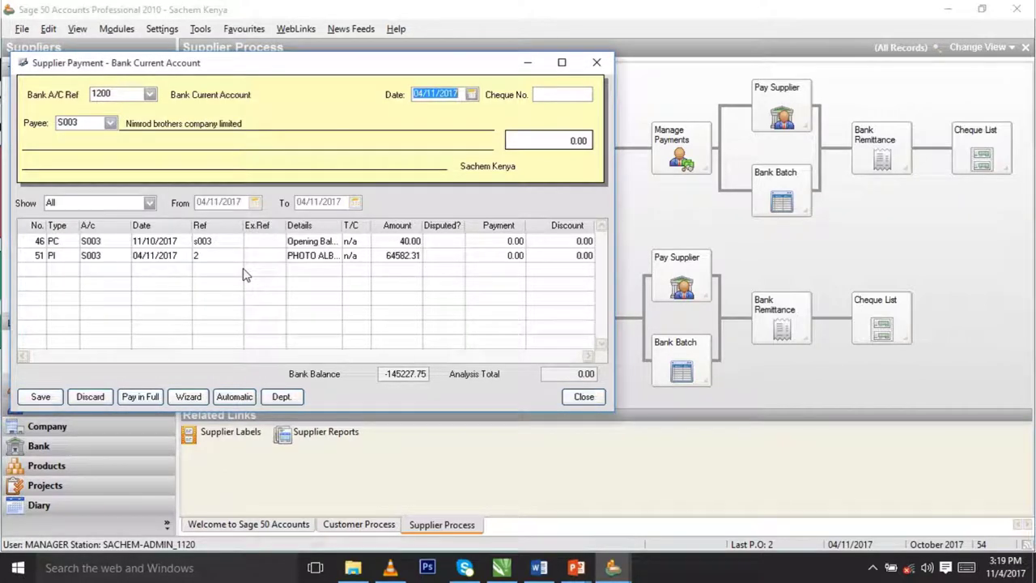
- Mark both Nimrod brothers company limited transactions as paid in full and enter the cheque number
left_click(140, 397)
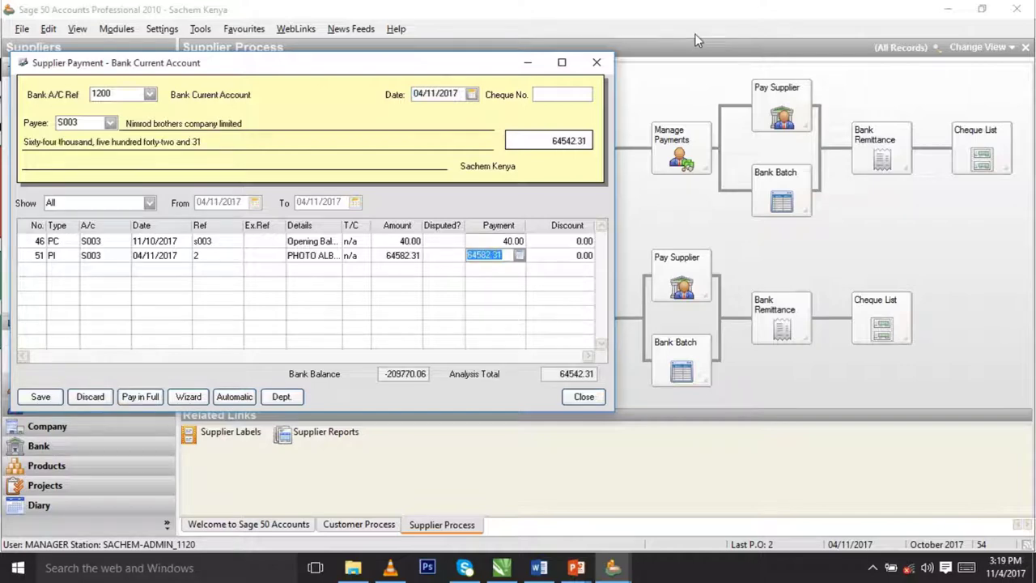
left_click(541, 94)
type("2432")
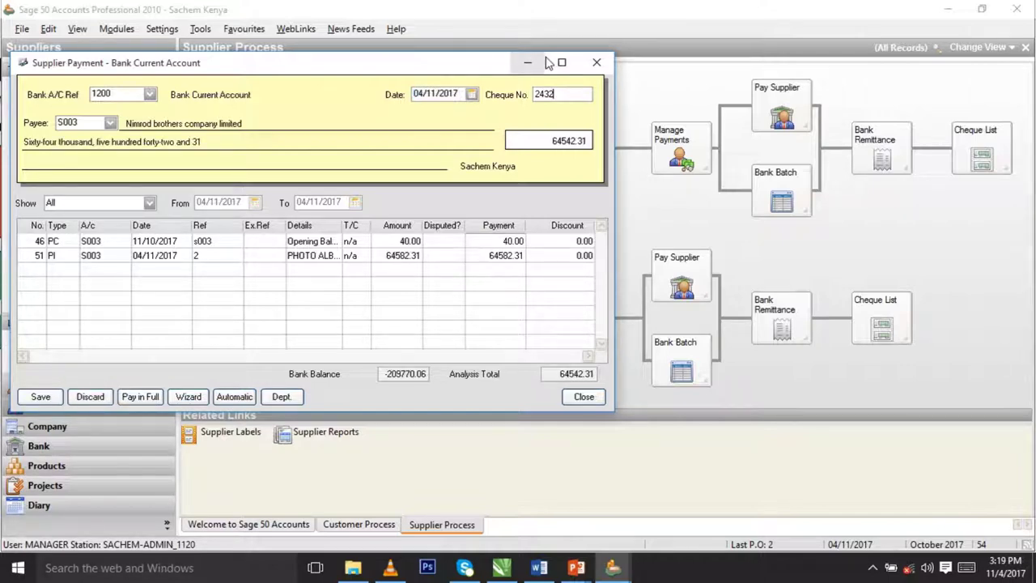
type("5436CHQ")
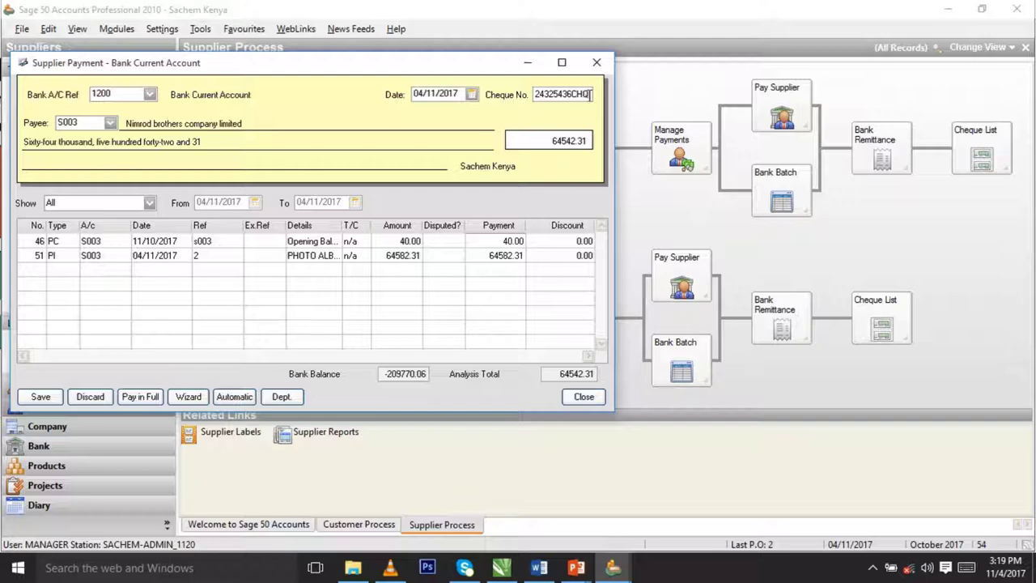
left_click_drag(590, 95, 531, 97)
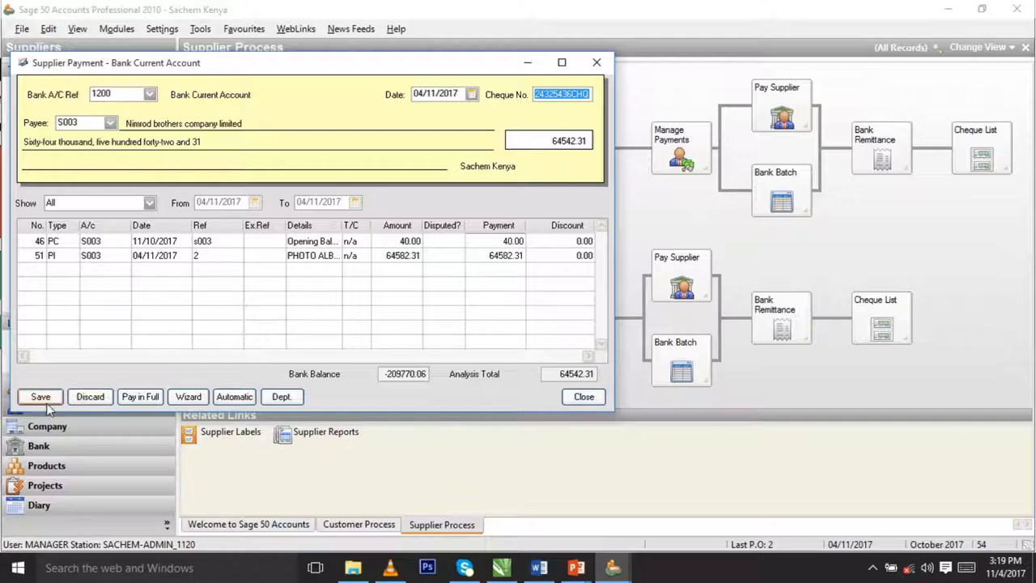
- Set the payment on the S003 opening balance credit to 0 and save the supplier payment
left_click(519, 240)
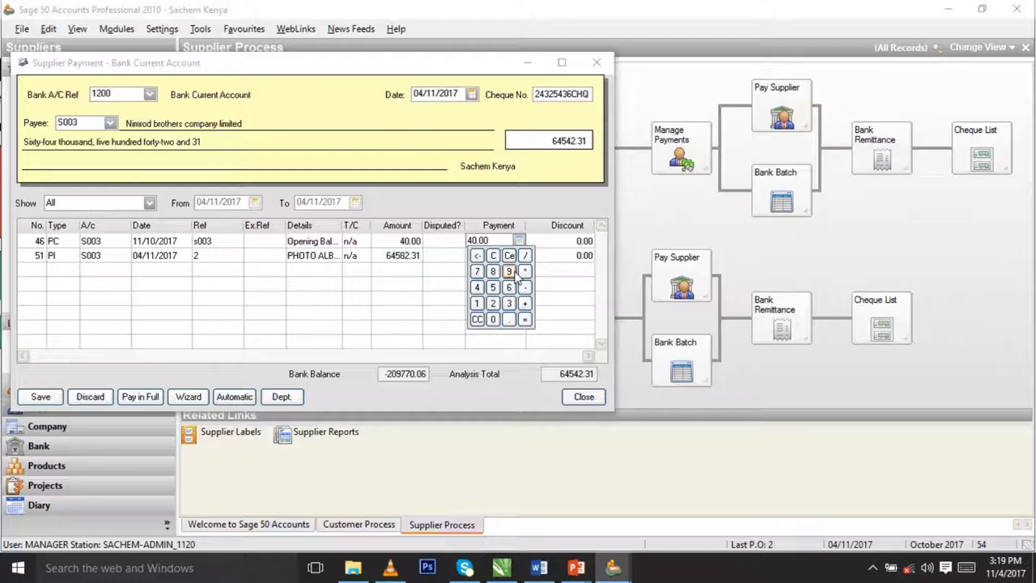
left_click(508, 318)
left_click(547, 245)
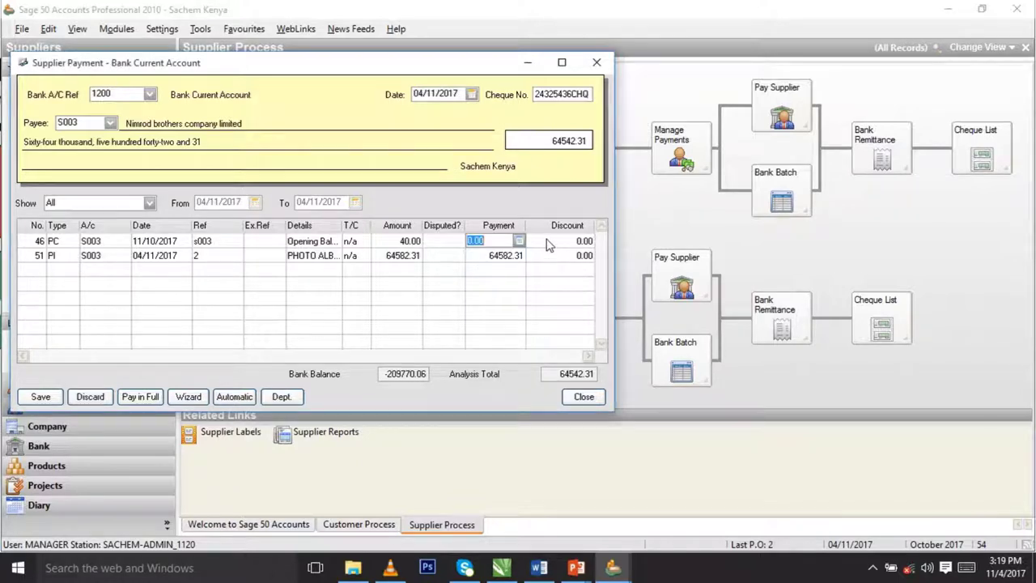
left_click(45, 396)
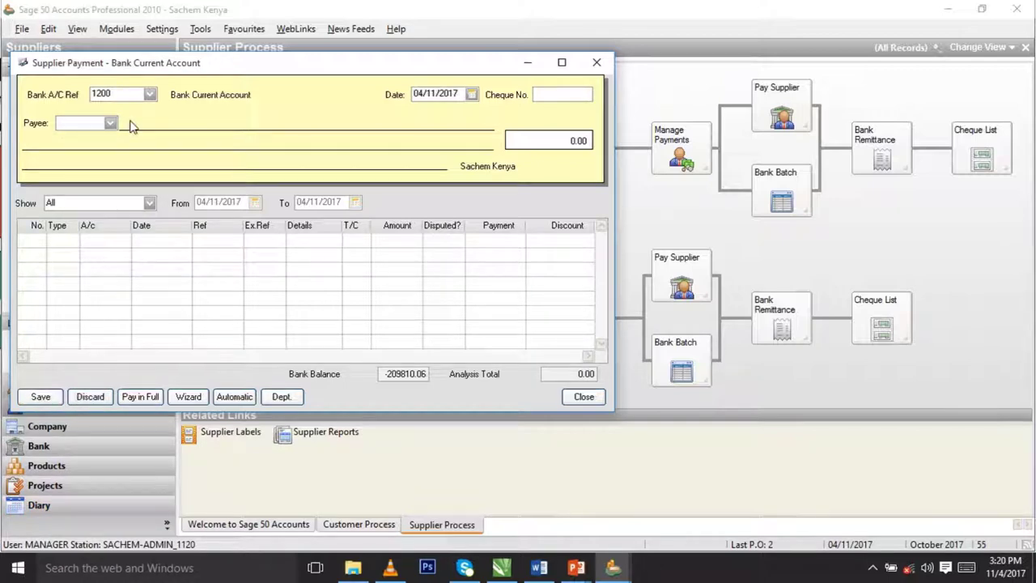
- Select payee S002, DESTINY APPROACH LTD, to check for outstanding transactions
left_click(110, 122)
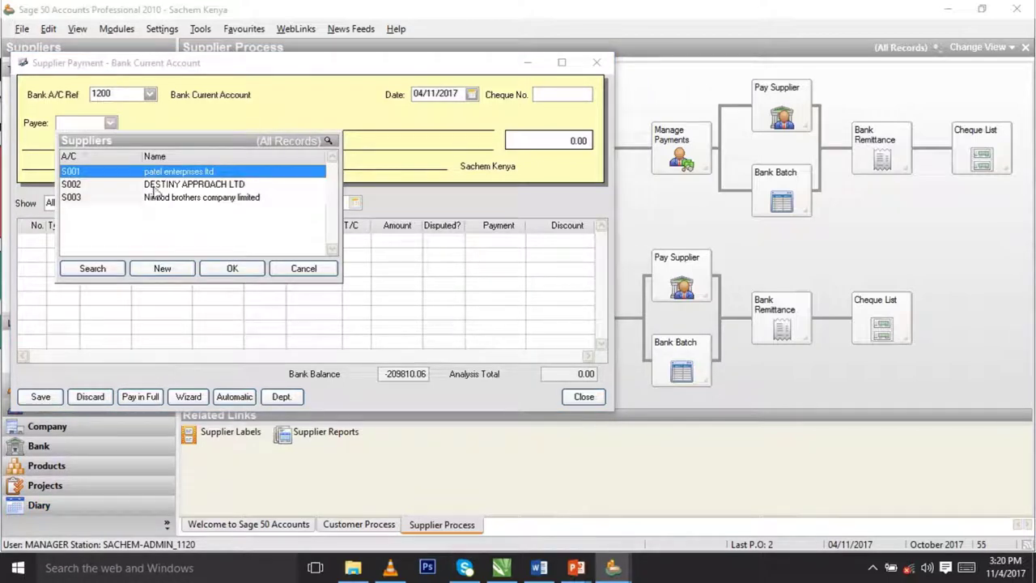
left_click(154, 185)
left_click(233, 268)
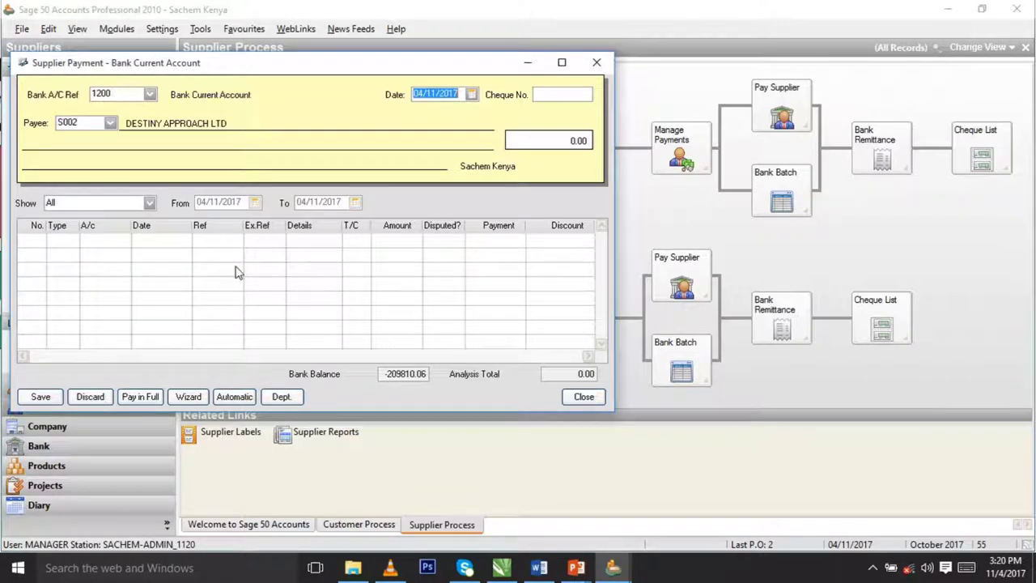
- Close the supplier payment without saving changes and open the company's nominal ledger
left_click(583, 398)
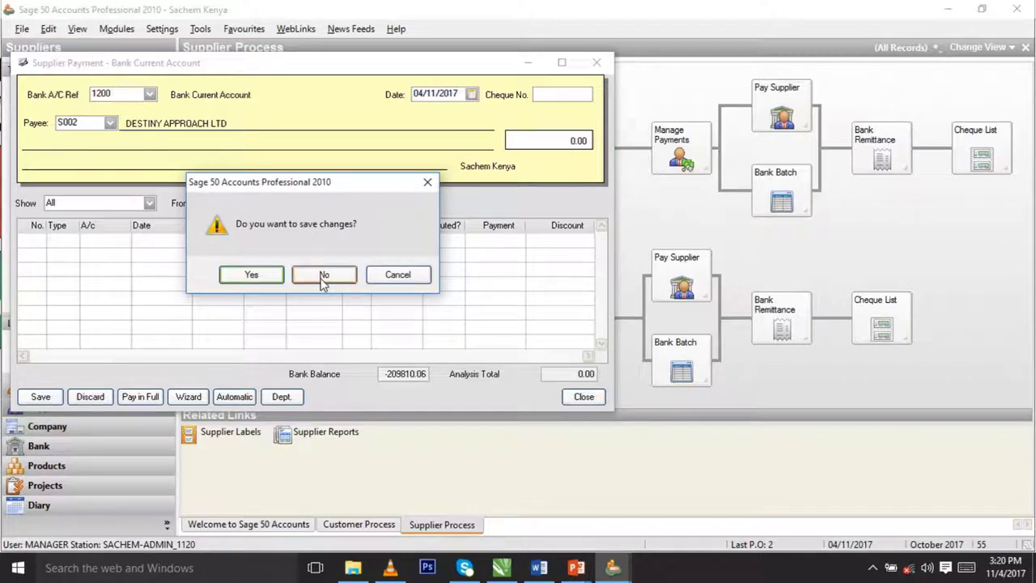
left_click(324, 275)
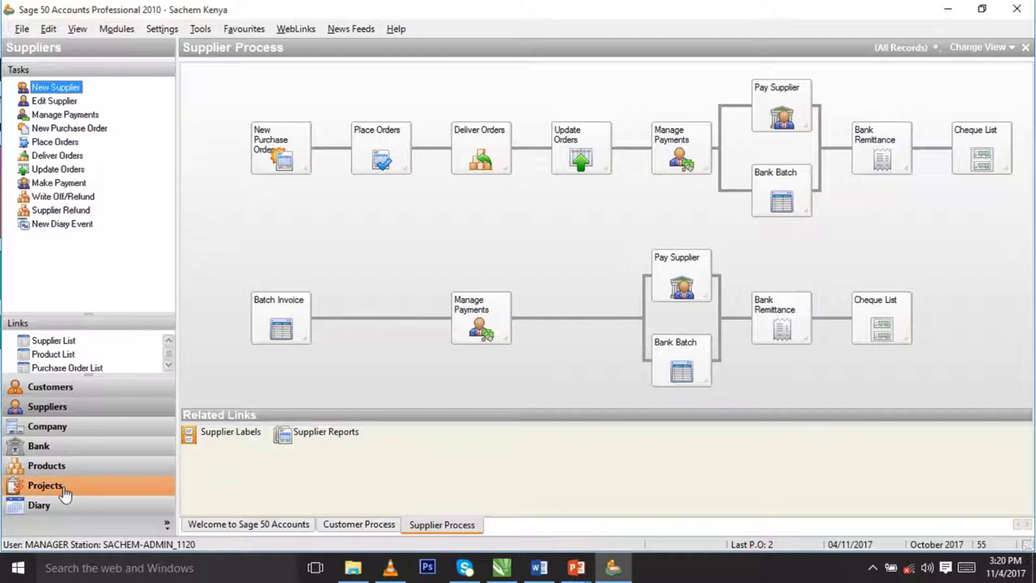
left_click(50, 431)
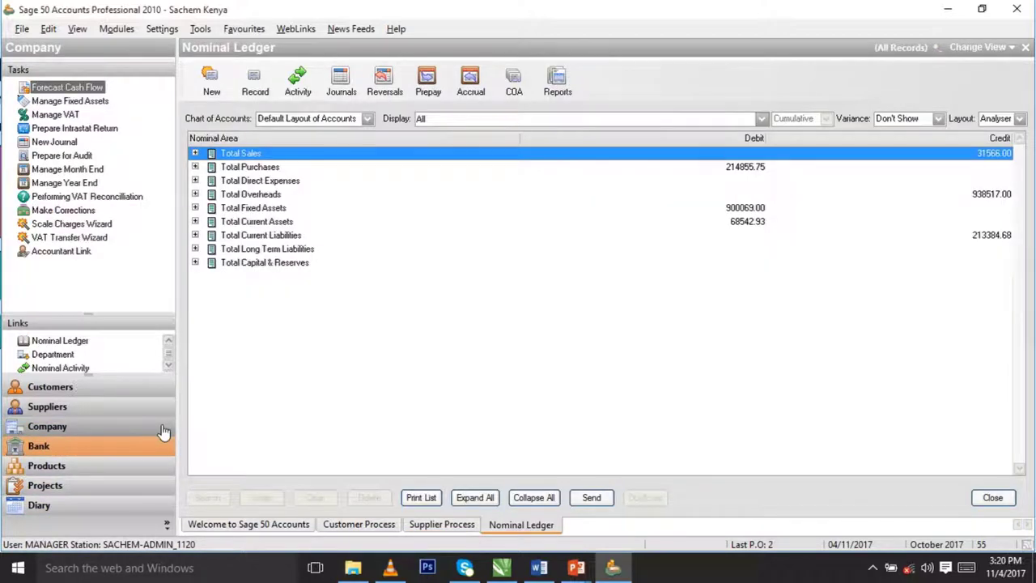